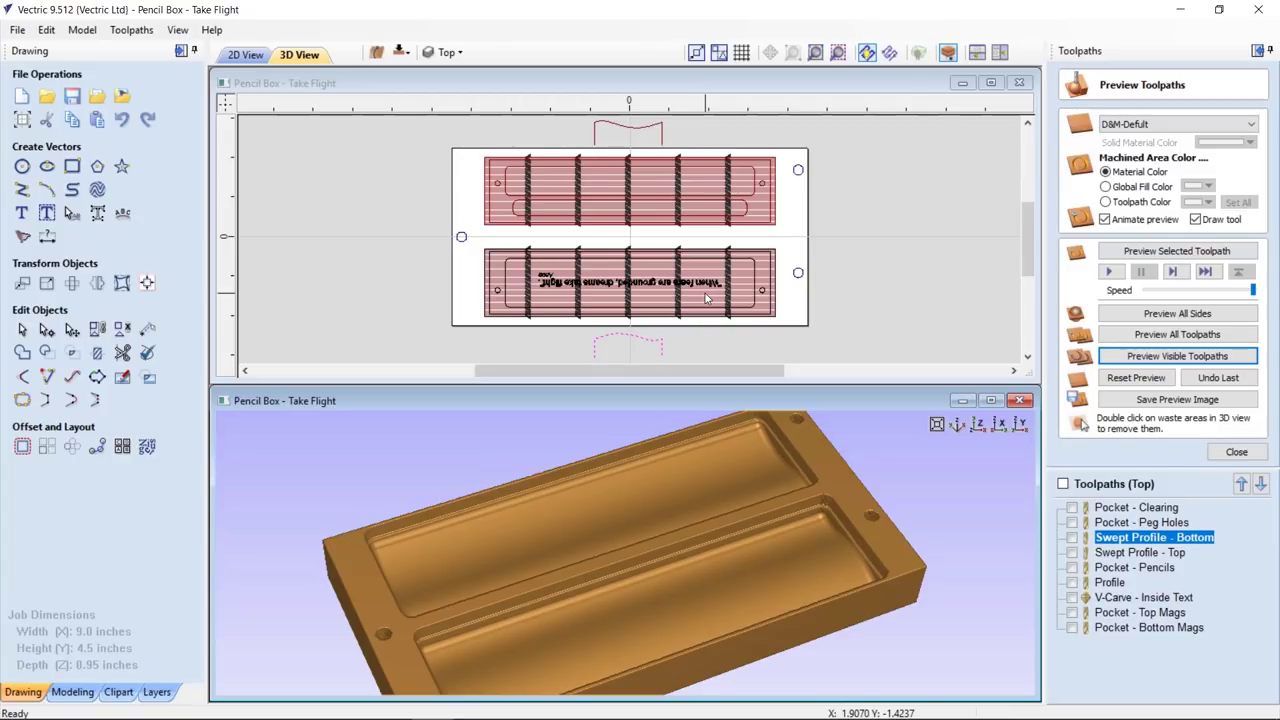
Display the Pocket - Pencils toolpath in the 3D view and open its settings to check the start and cut depths
mouse_move(1121, 570)
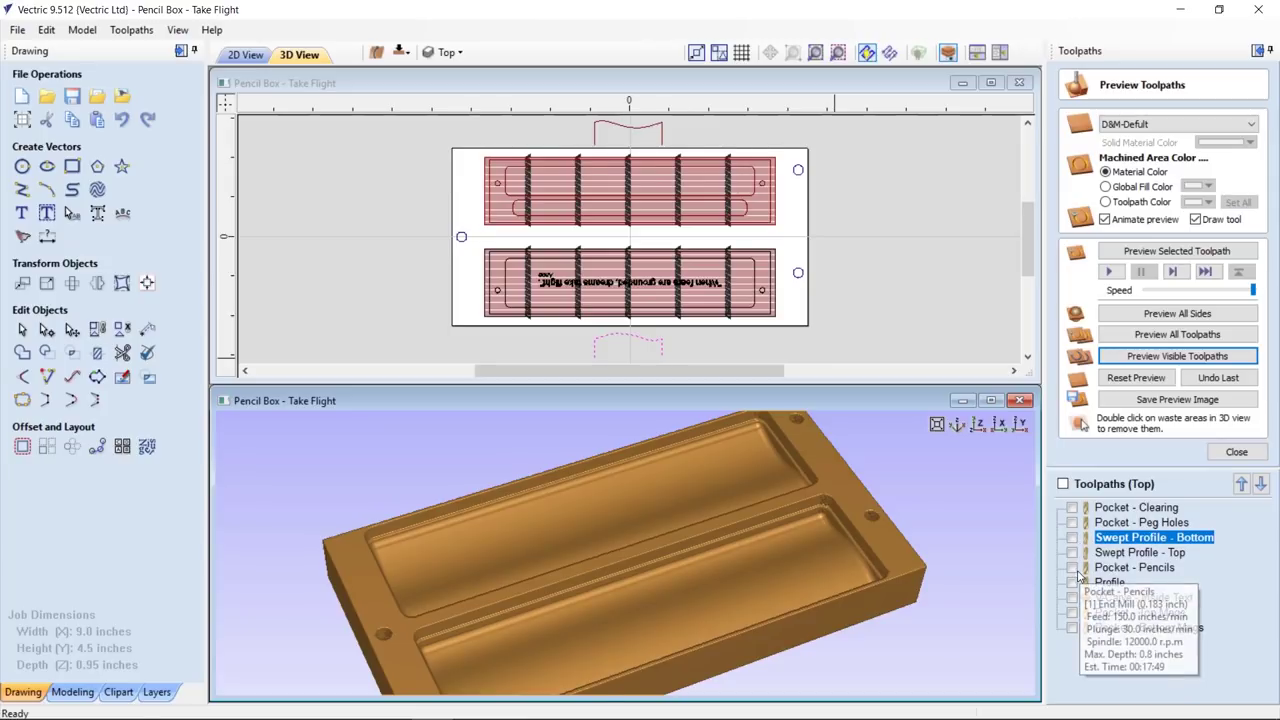
click(1073, 567)
drag(803, 545, 860, 530)
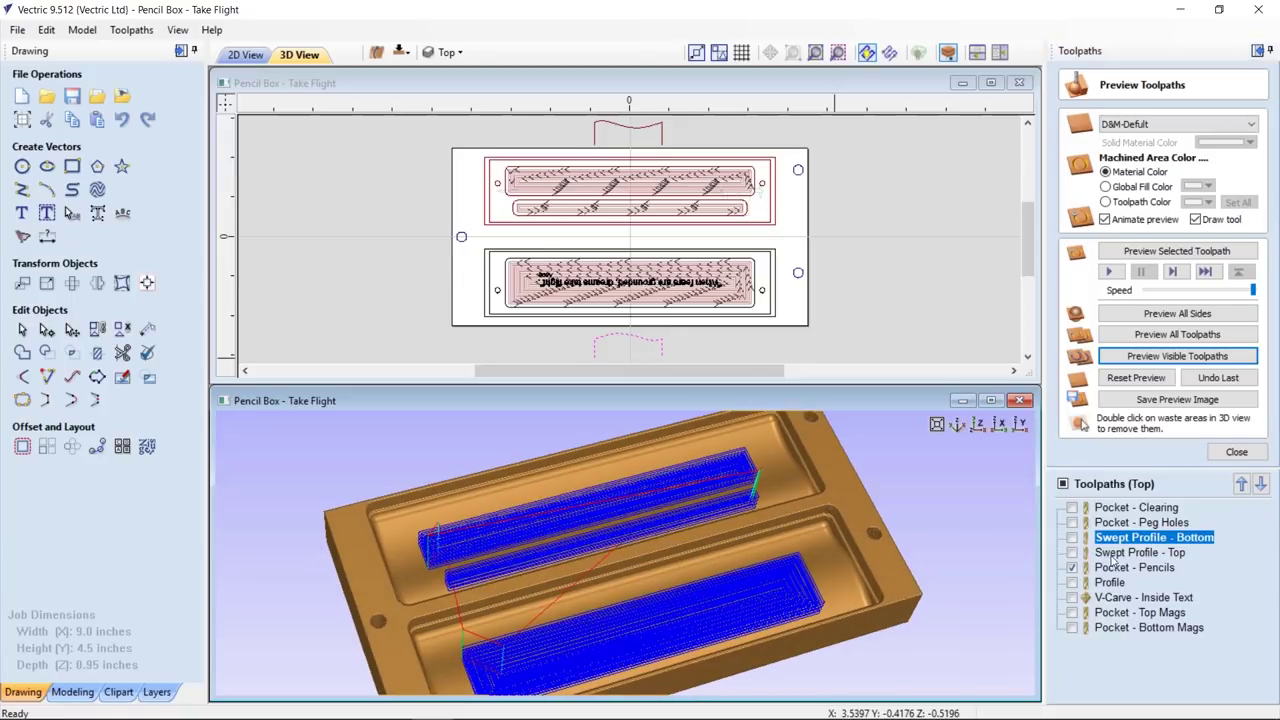
double_click(1108, 570)
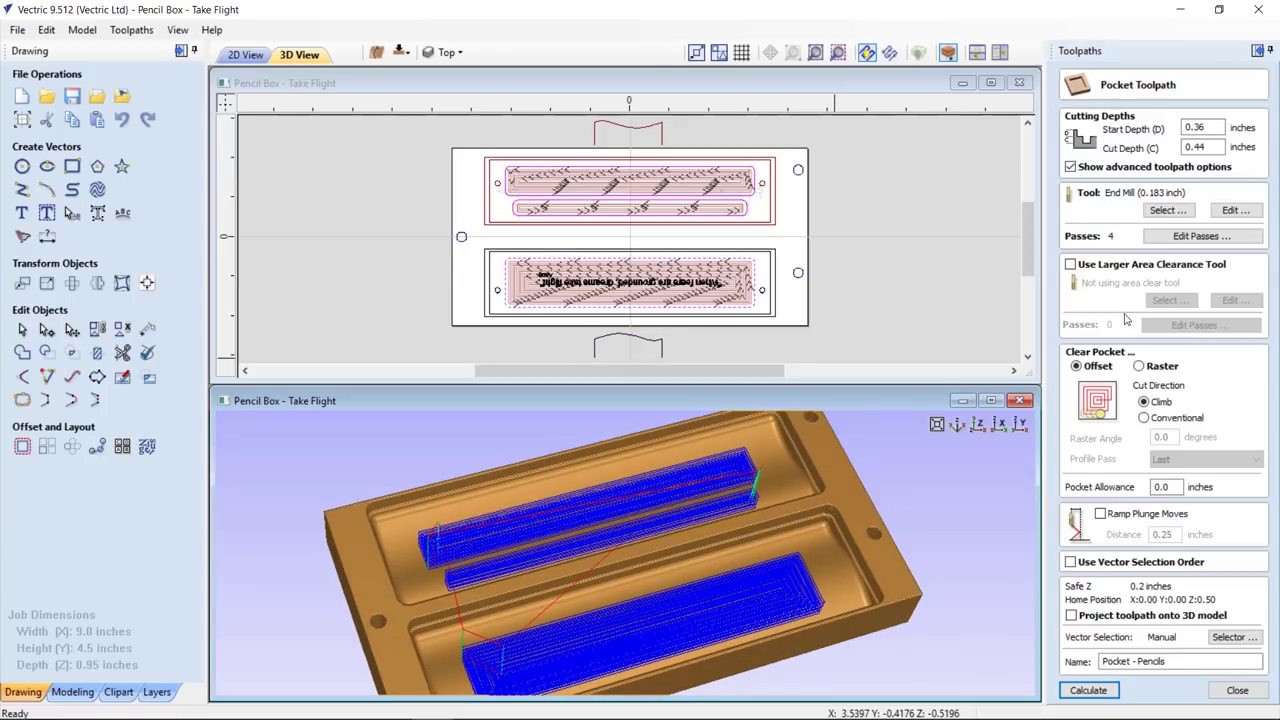
click(1190, 147)
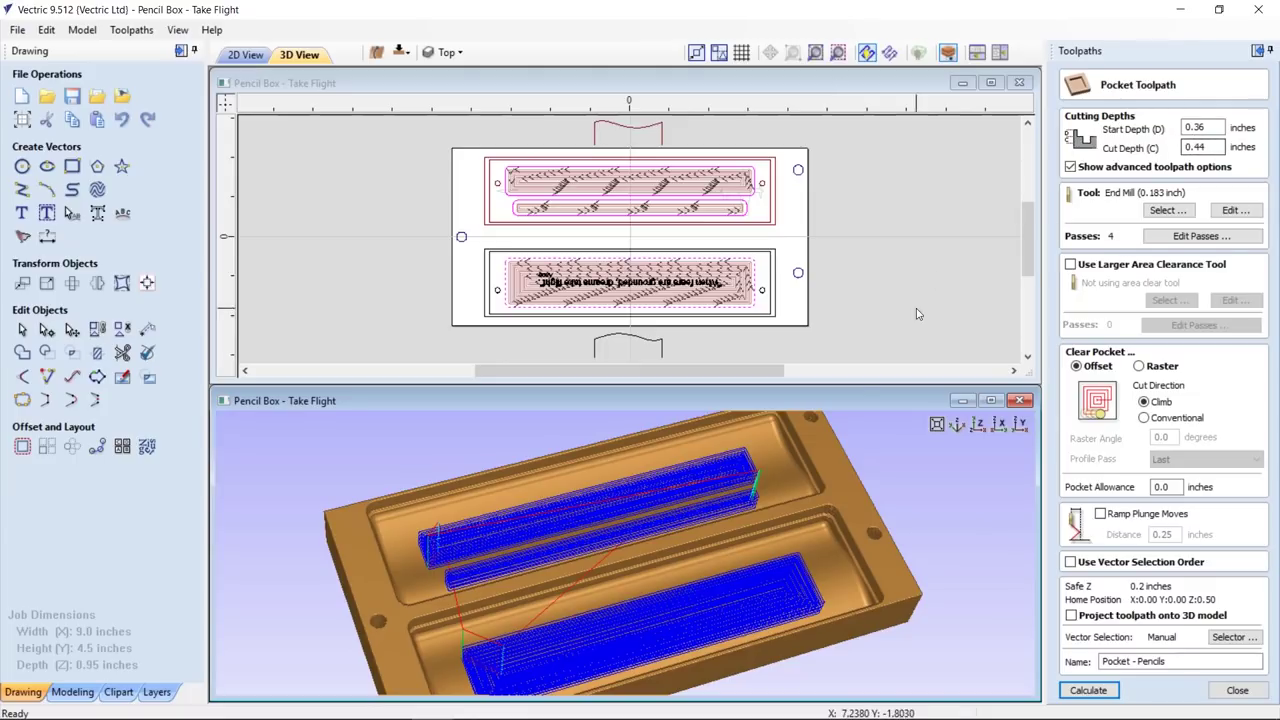
mouse_move(758, 540)
mouse_down()
mouse_move(804, 506)
mouse_move(722, 571)
mouse_move(740, 578)
mouse_up()
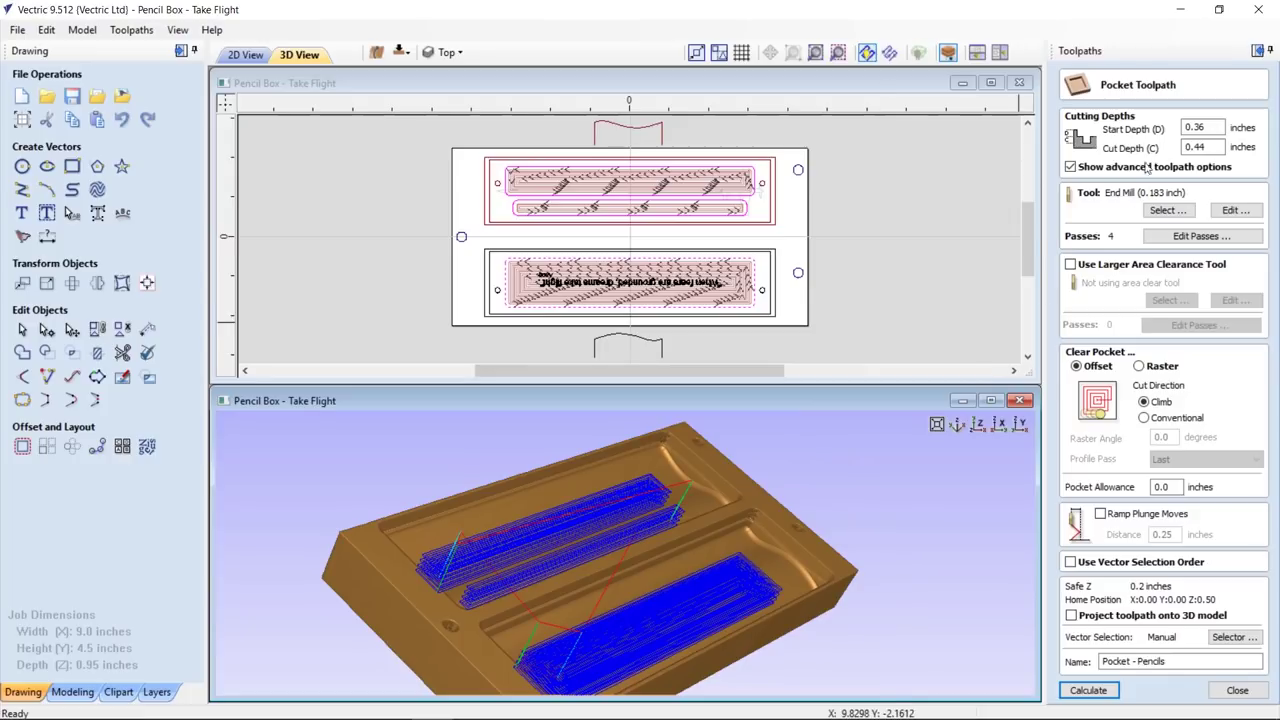
mouse_move(692, 520)
mouse_down()
mouse_move(673, 564)
mouse_move(647, 564)
mouse_move(646, 546)
mouse_up()
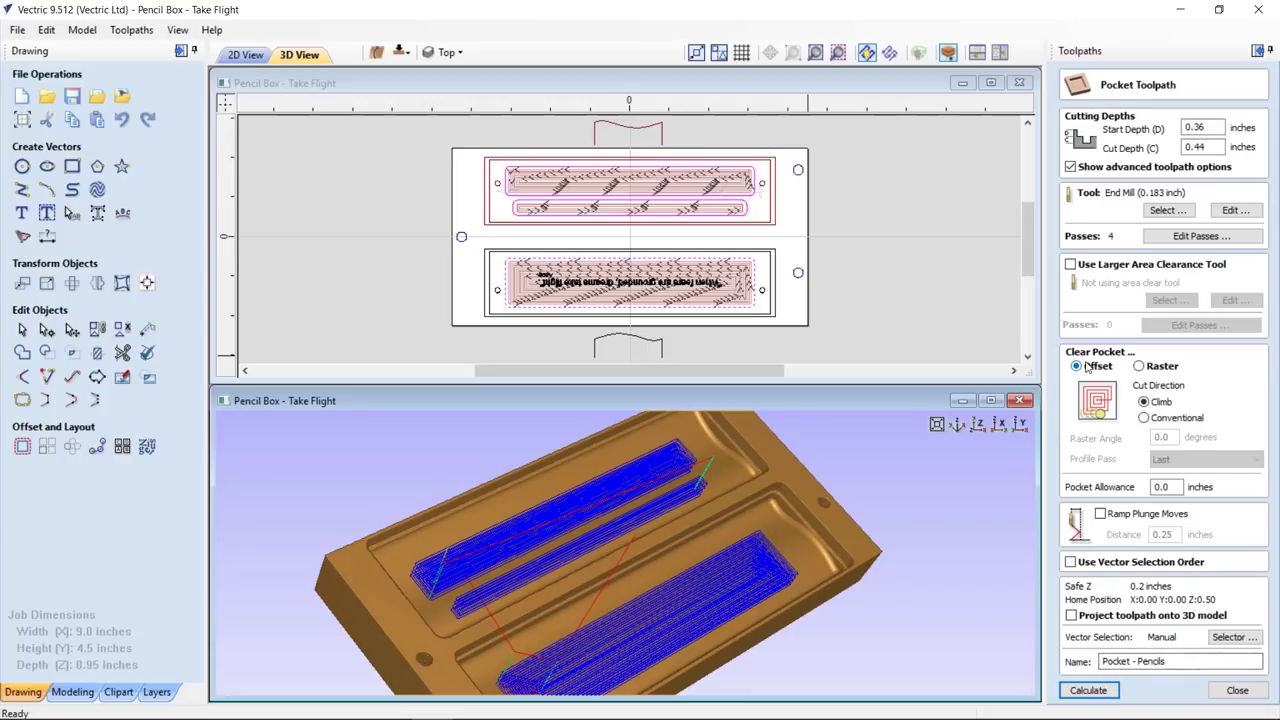
Recalculate the Pocket - Pencils toolpath and simulate its cut in the 3D preview
click(1089, 692)
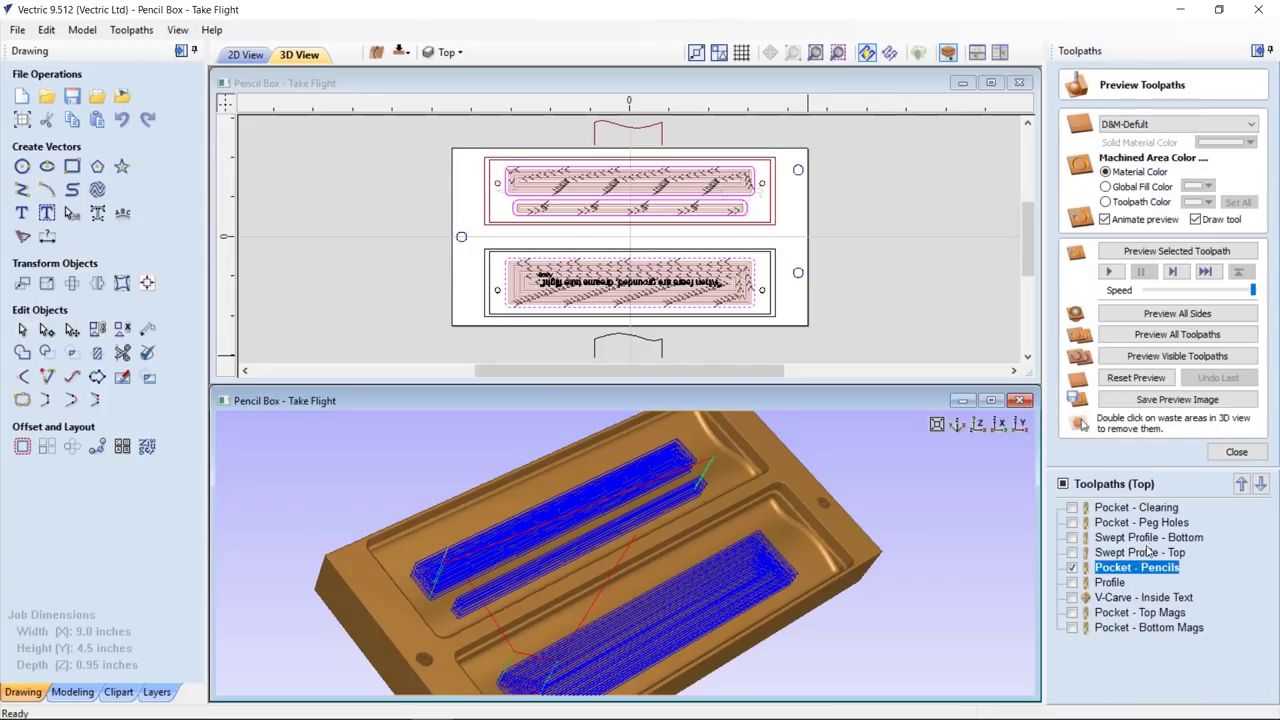
click(1132, 358)
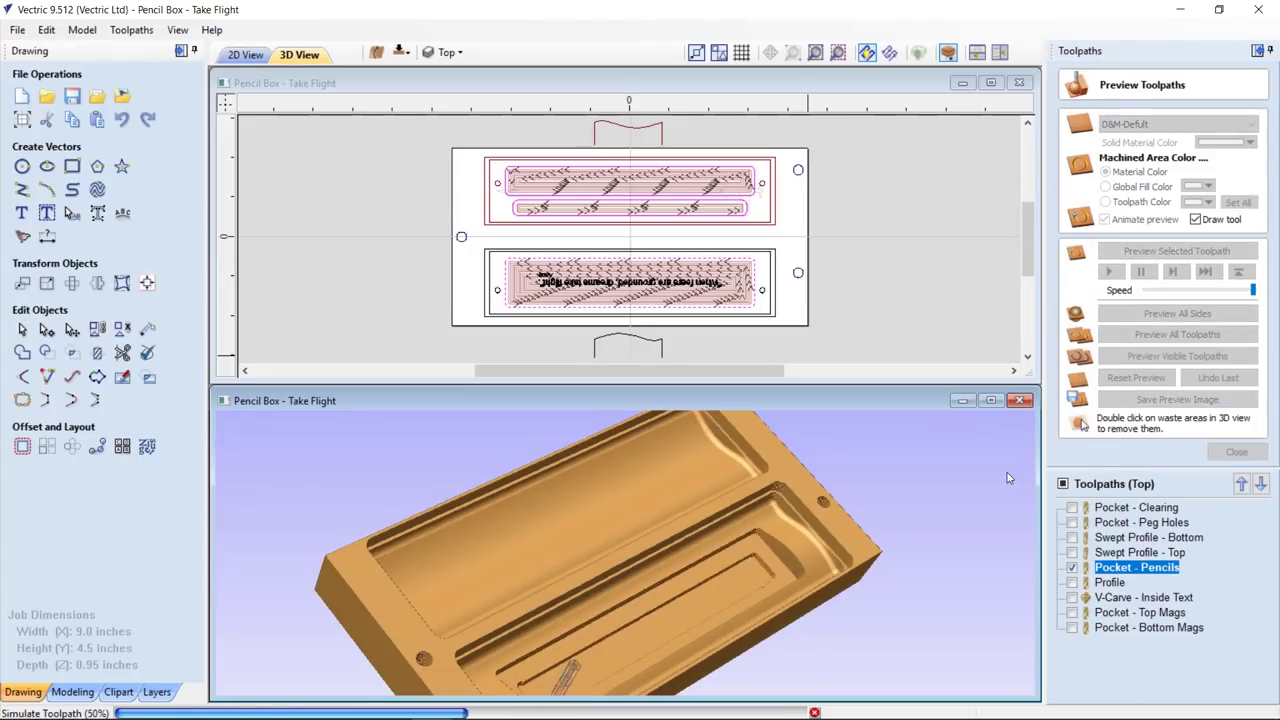
drag(616, 553, 985, 600)
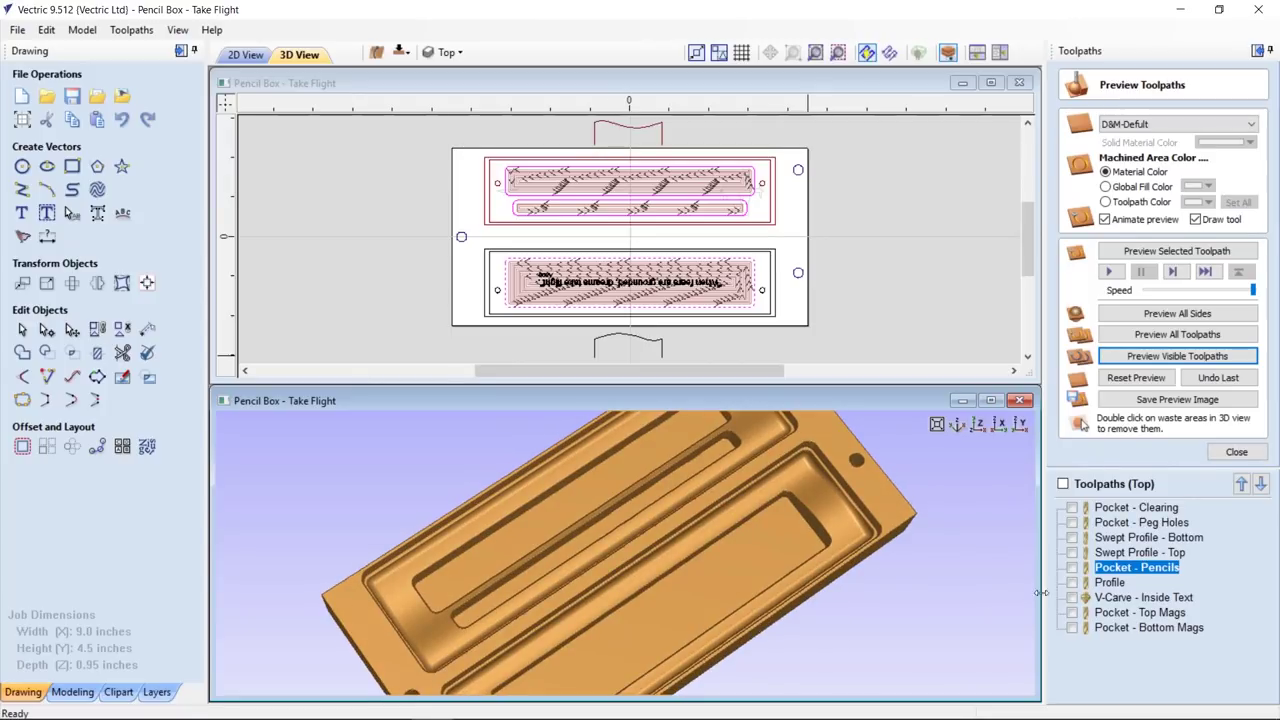
Display the Profile toolpath around both box halves, examine its passes, and simulate the cut in the 3D preview
click(1073, 583)
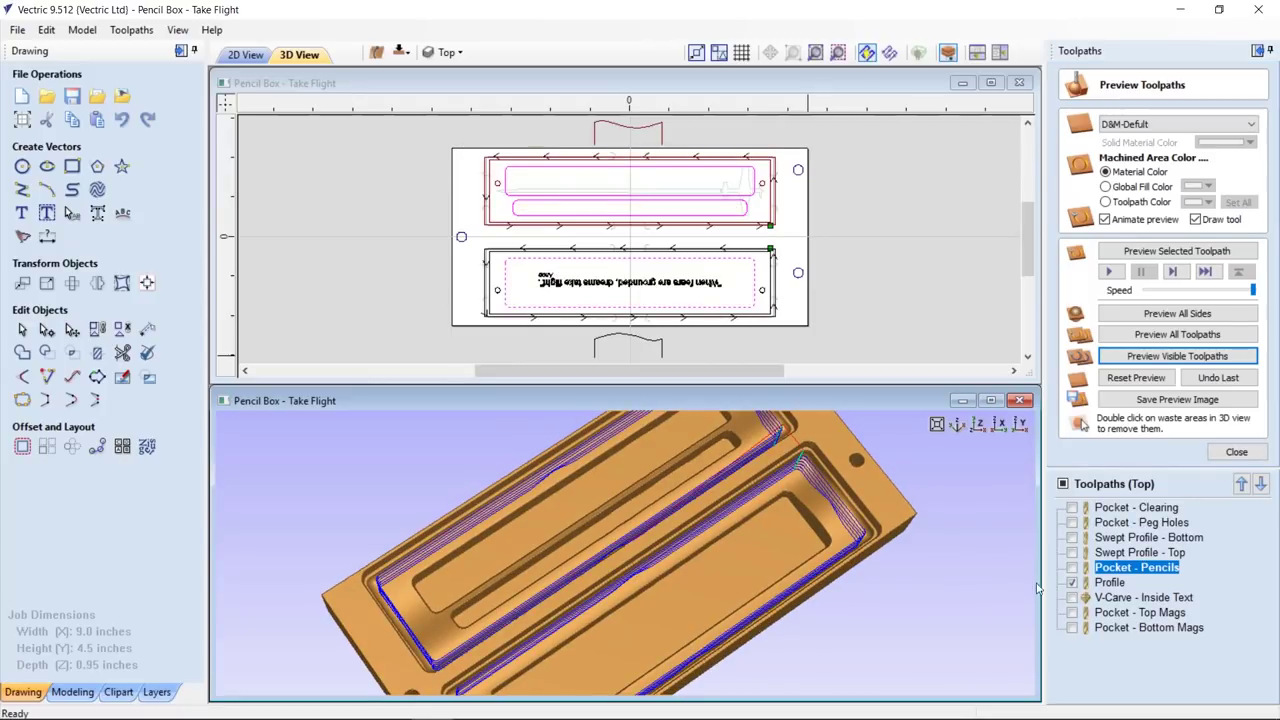
mouse_move(1106, 591)
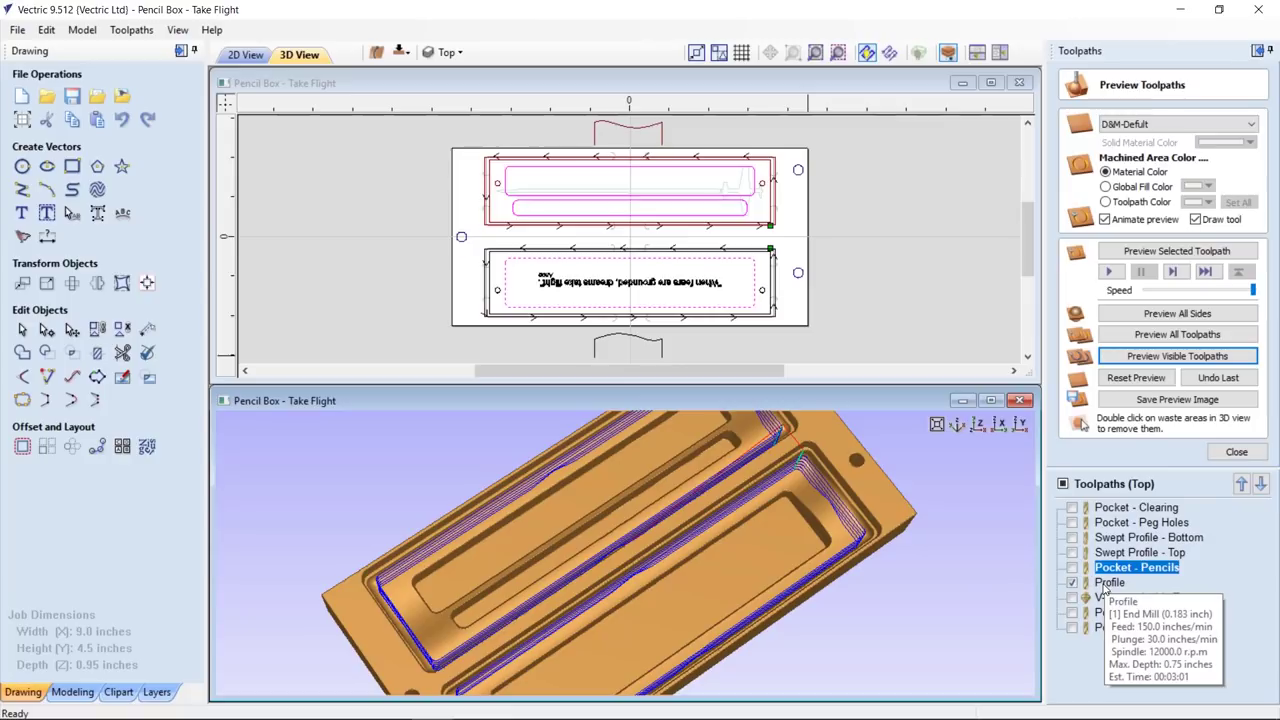
drag(733, 538, 845, 553)
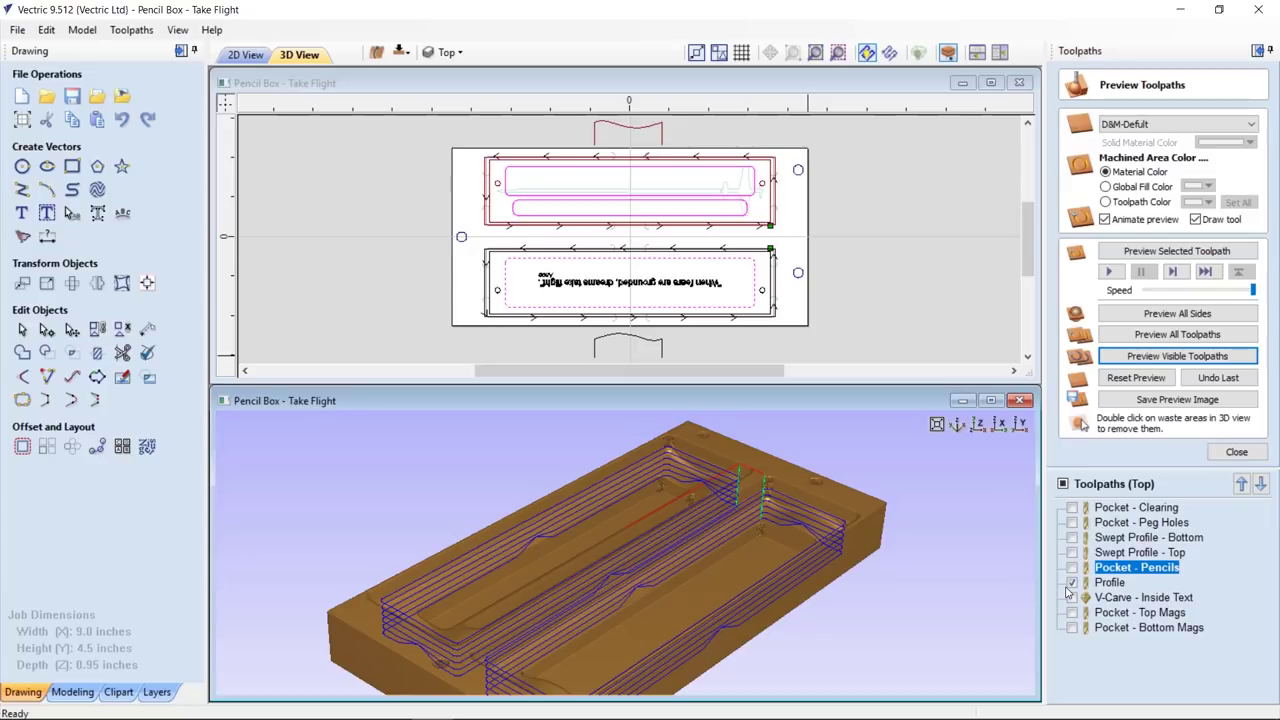
mouse_move(1110, 578)
click(1072, 582)
click(1177, 356)
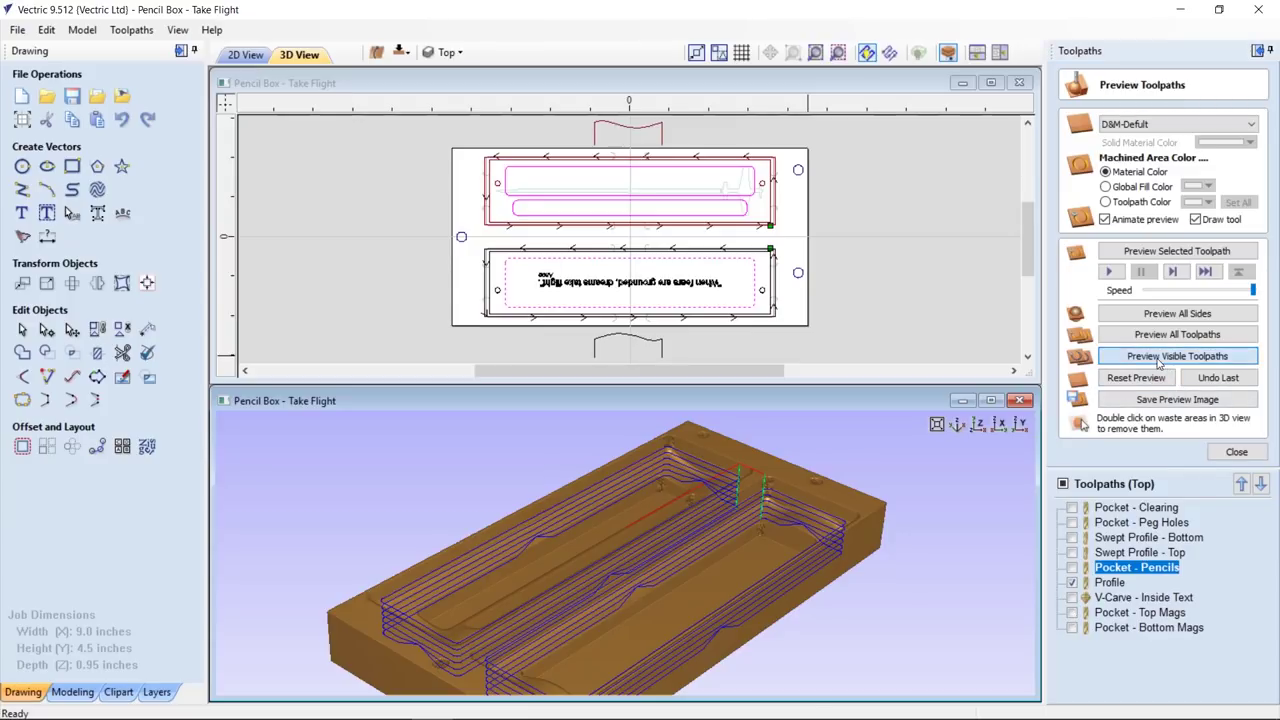
mouse_move(794, 535)
mouse_down()
mouse_move(758, 518)
mouse_move(750, 612)
mouse_move(713, 612)
mouse_move(706, 589)
mouse_move(749, 559)
mouse_move(731, 593)
mouse_up()
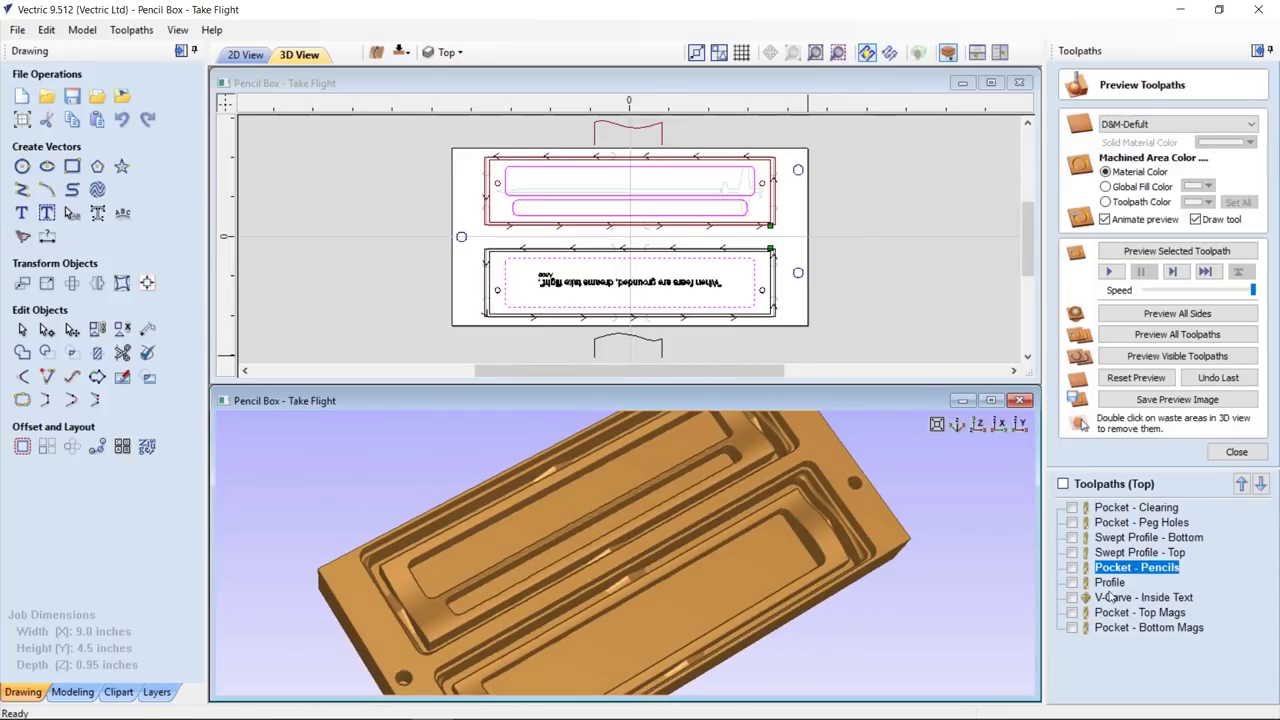
Display the V-Carve - Inside Text toolpath and open its settings to check the start depth, tool and projection against the pocket floor
click(1073, 597)
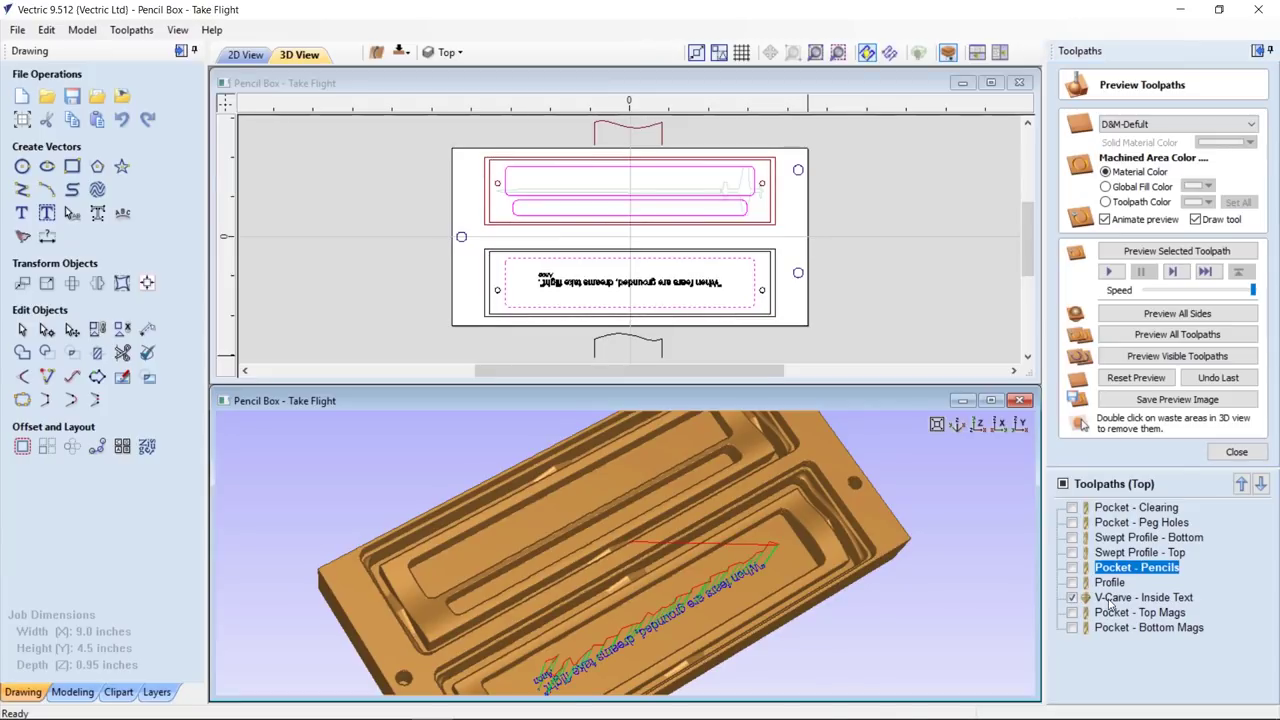
drag(796, 544, 738, 552)
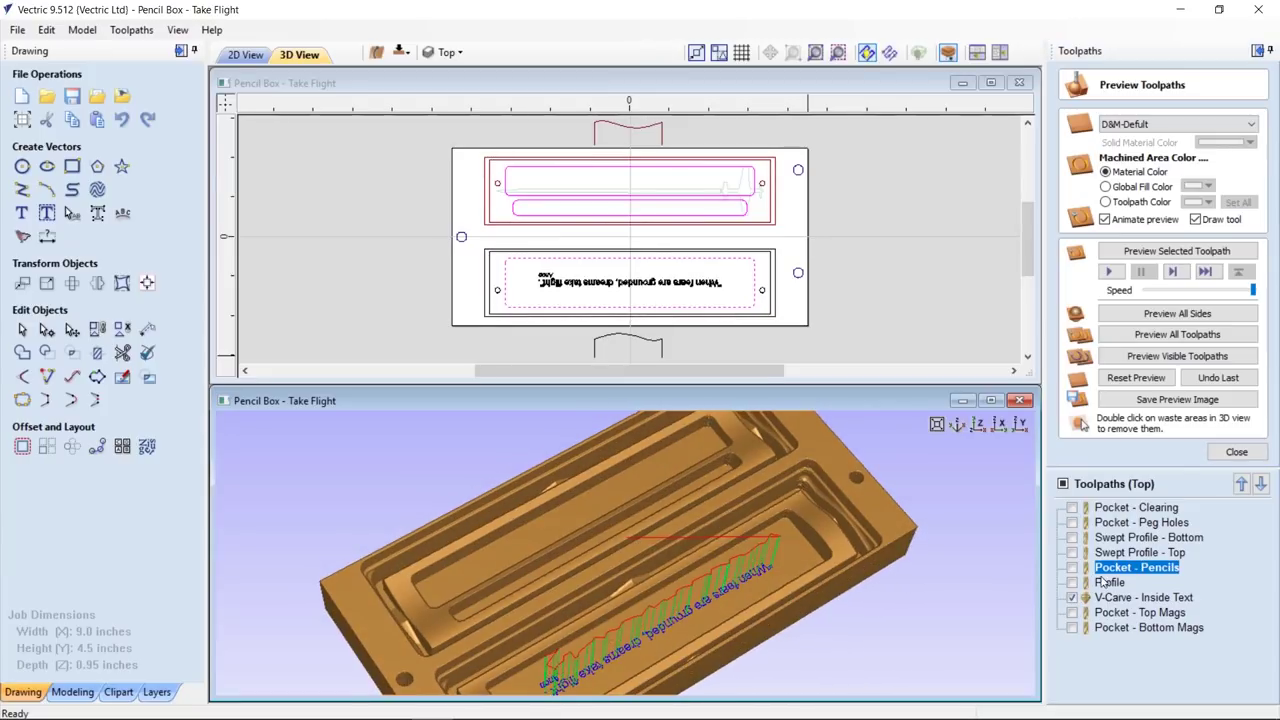
double_click(1106, 598)
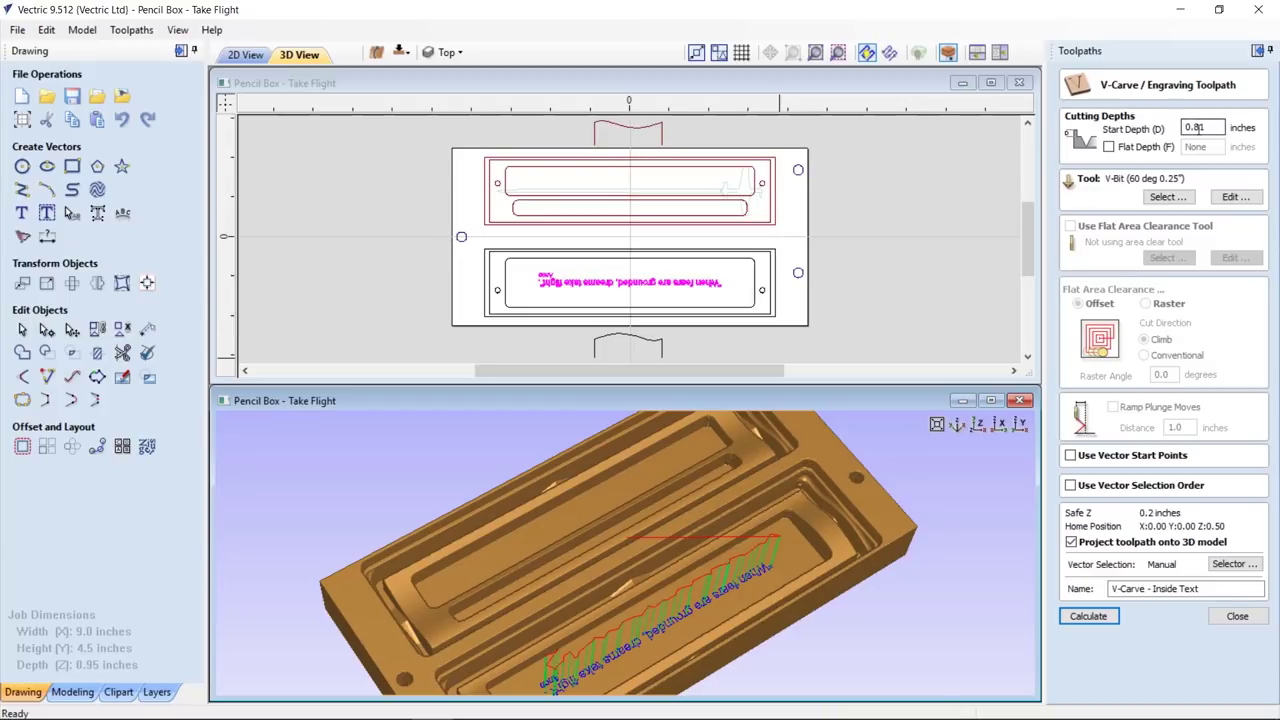
drag(634, 553, 751, 556)
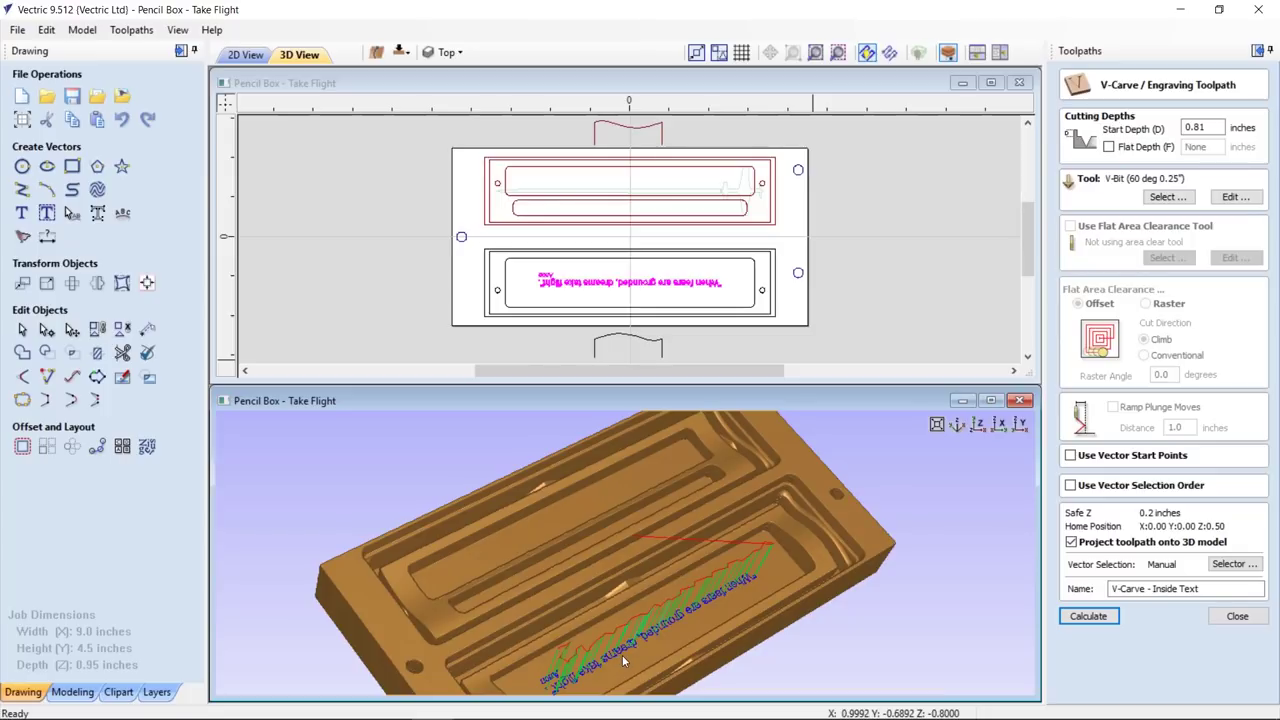
drag(624, 655, 780, 634)
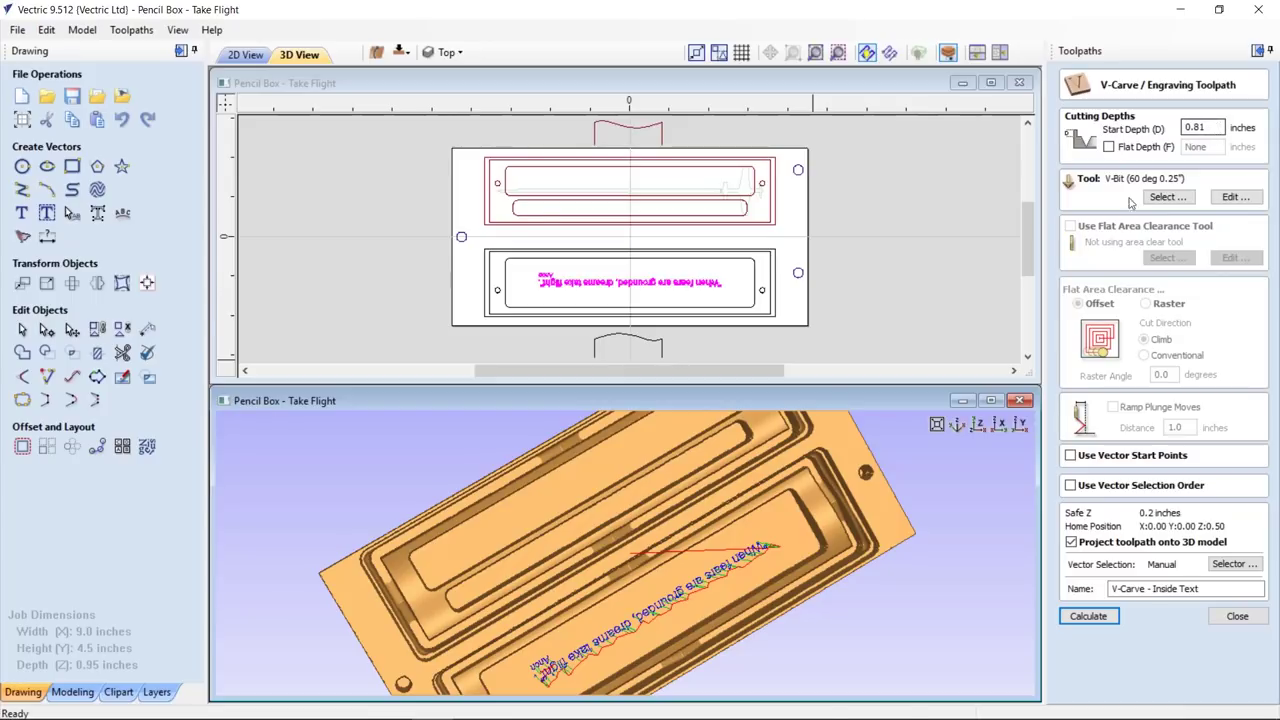
drag(682, 522, 675, 512)
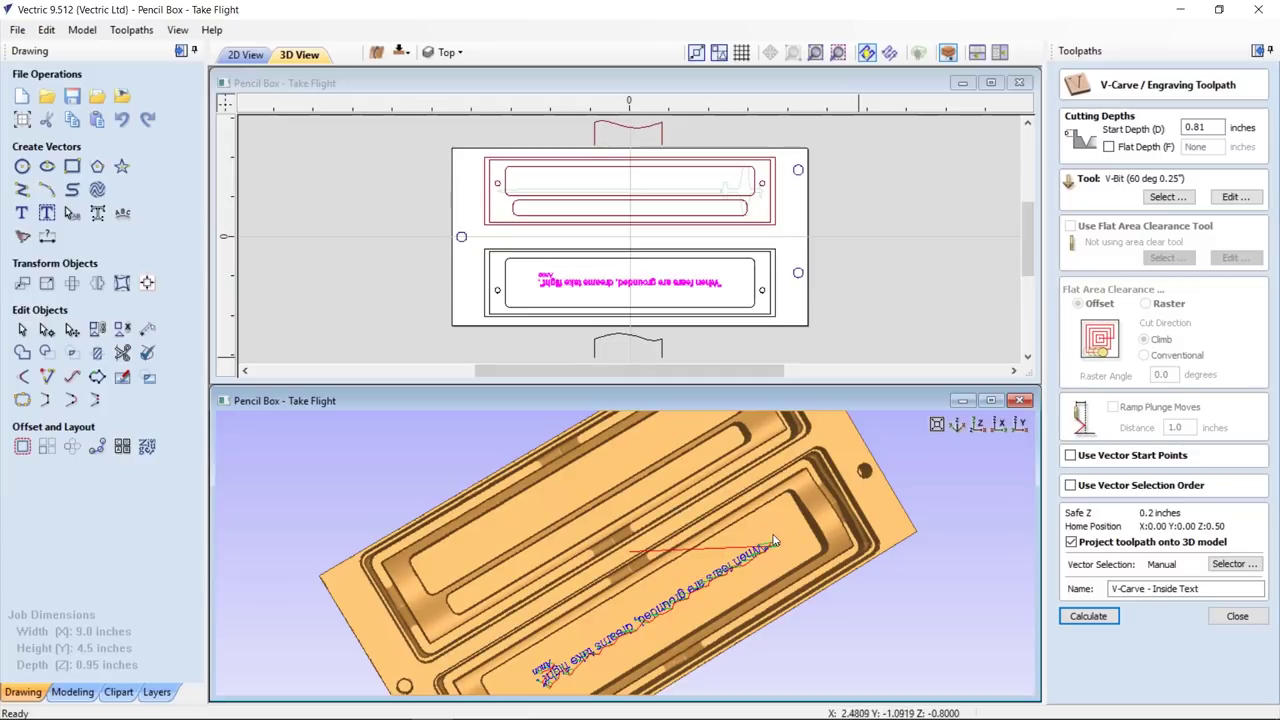
mouse_move(922, 711)
drag(800, 552, 938, 573)
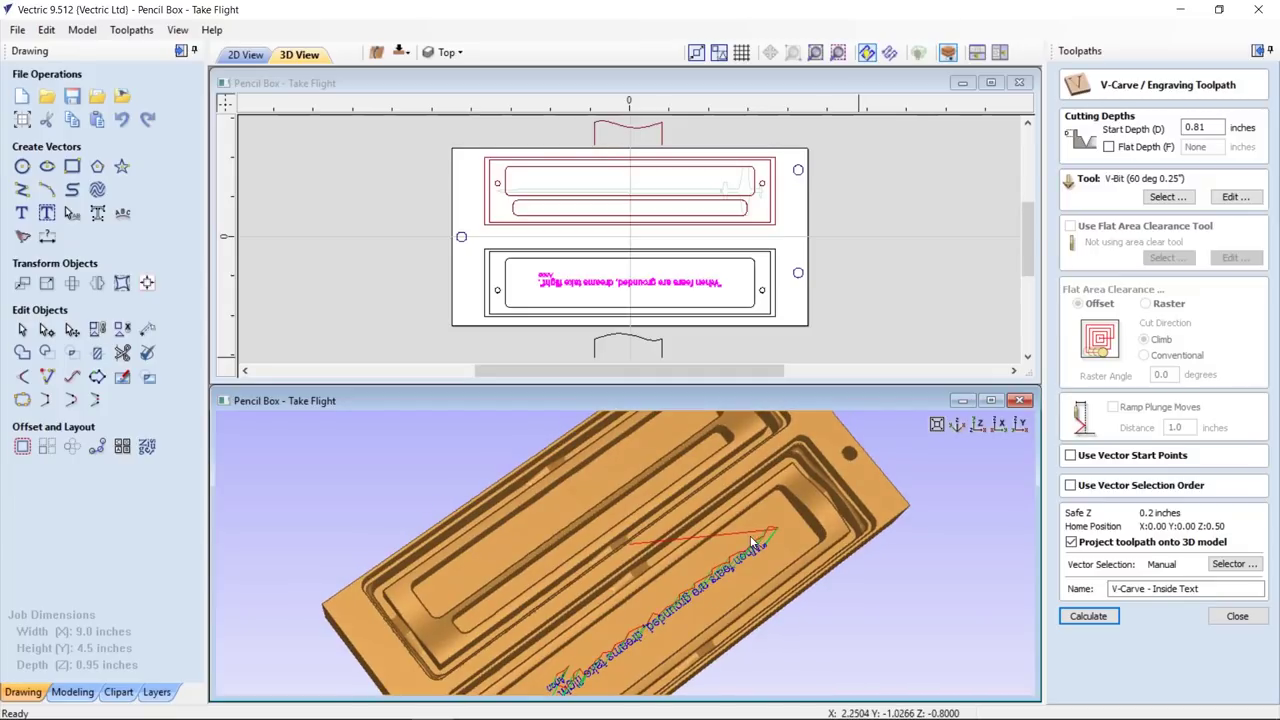
Recalculate the V-Carve - Inside Text toolpath and simulate the quote's engraving in the pocket floor
click(1089, 616)
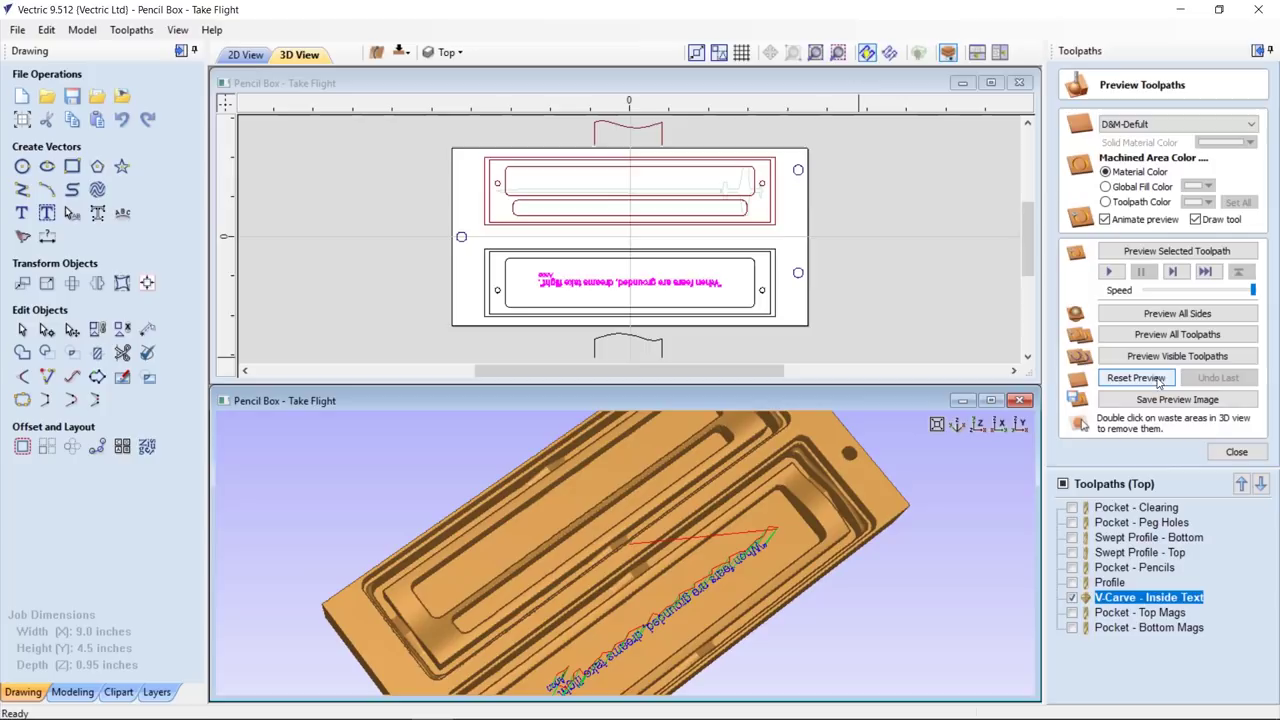
click(1150, 378)
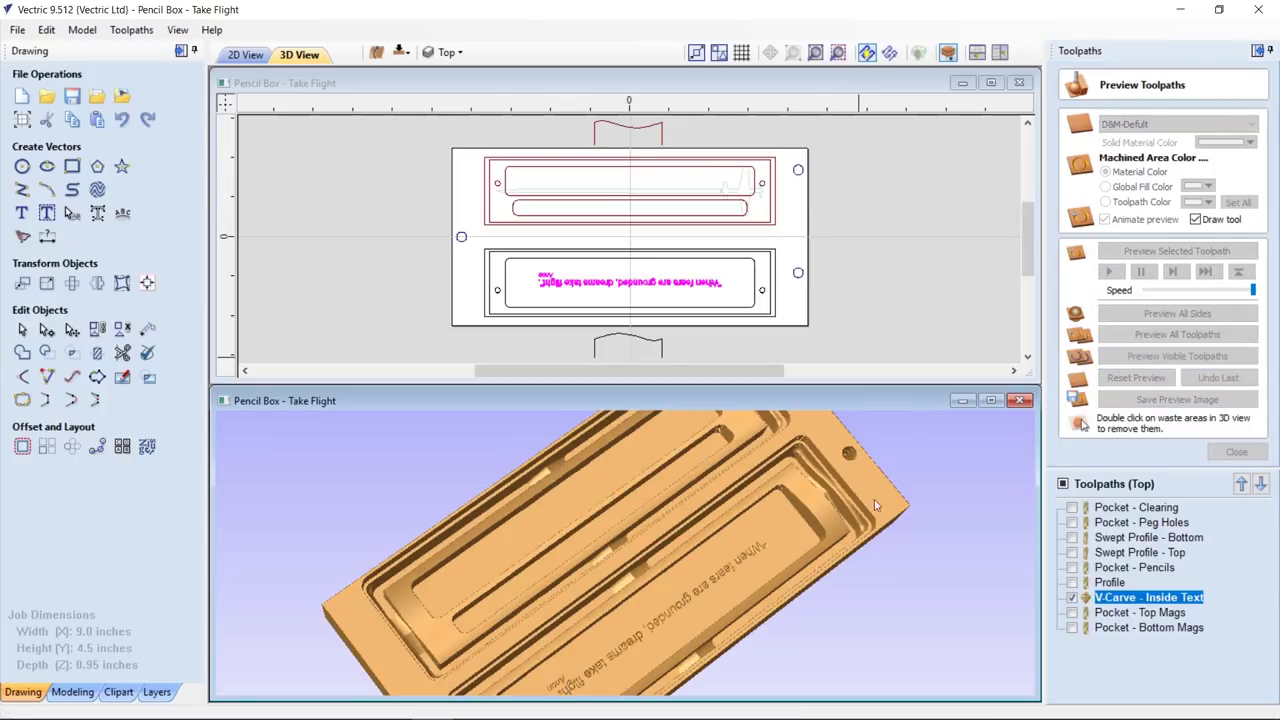
drag(874, 504, 706, 583)
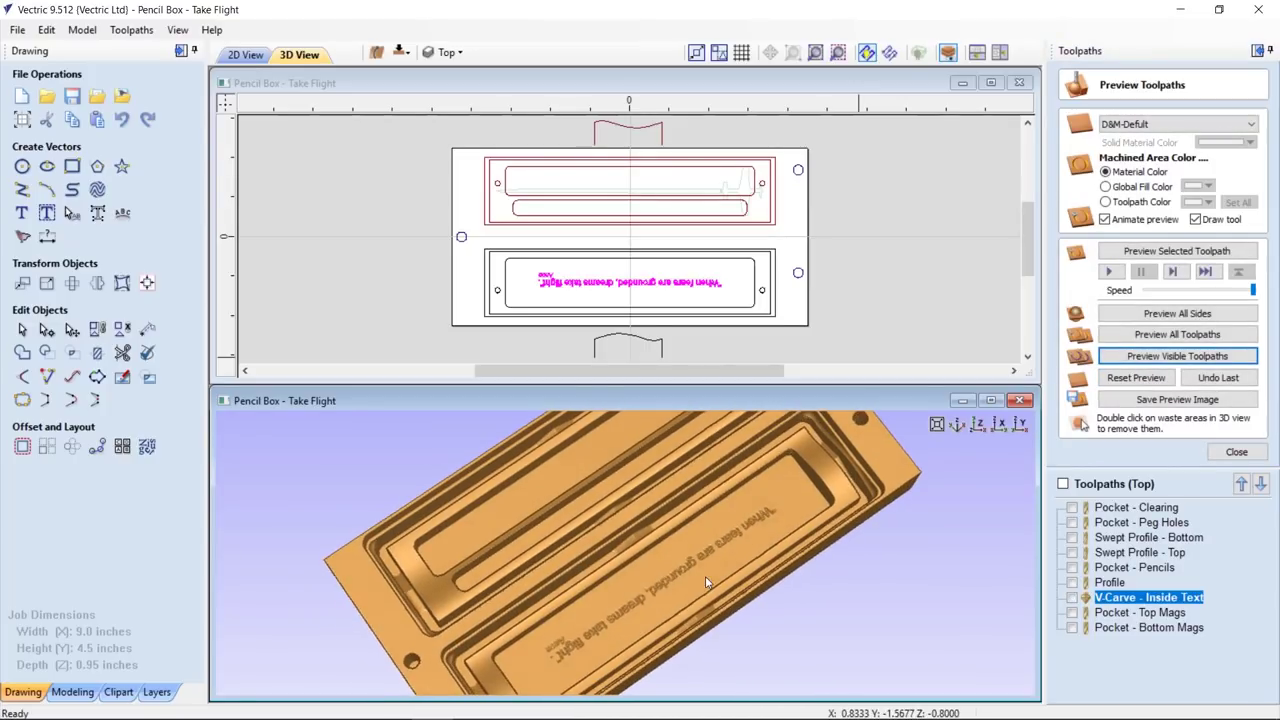
Display the Pocket - Top Mags and Pocket - Bottom Mags toolpaths and maximize the 3D view to examine the magnet hole locations
click(1073, 613)
click(1073, 628)
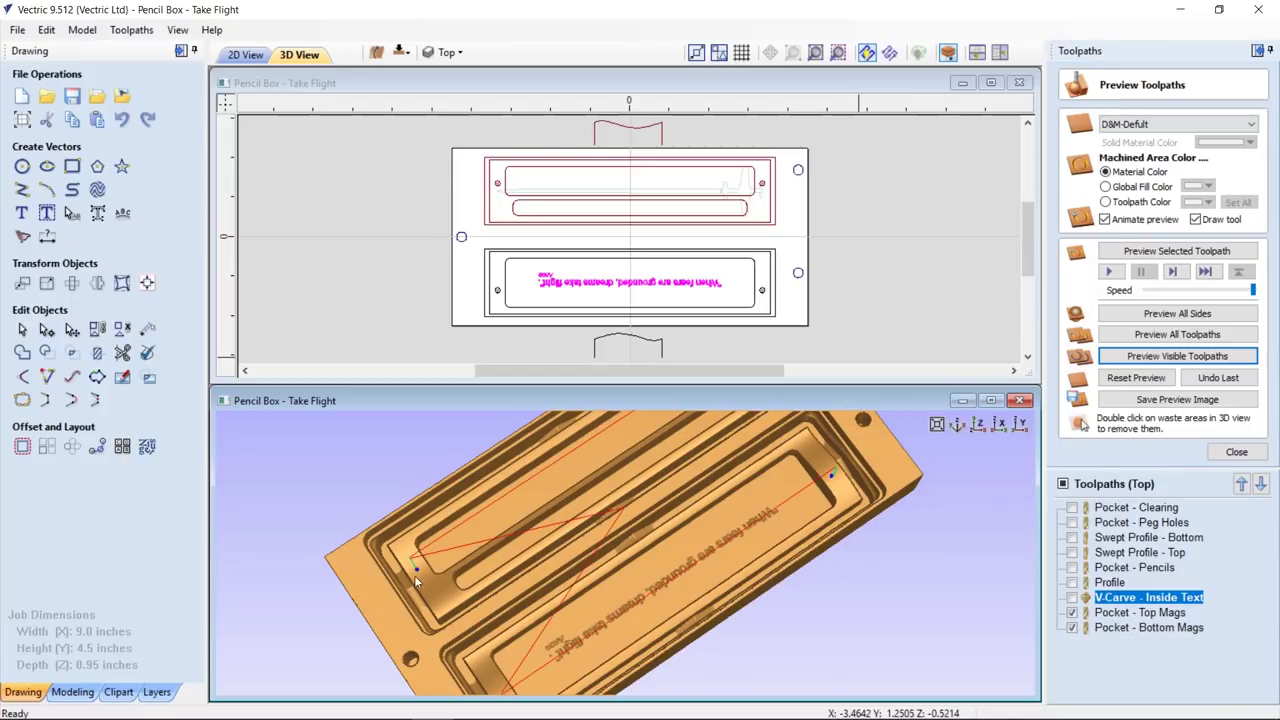
drag(592, 634, 590, 620)
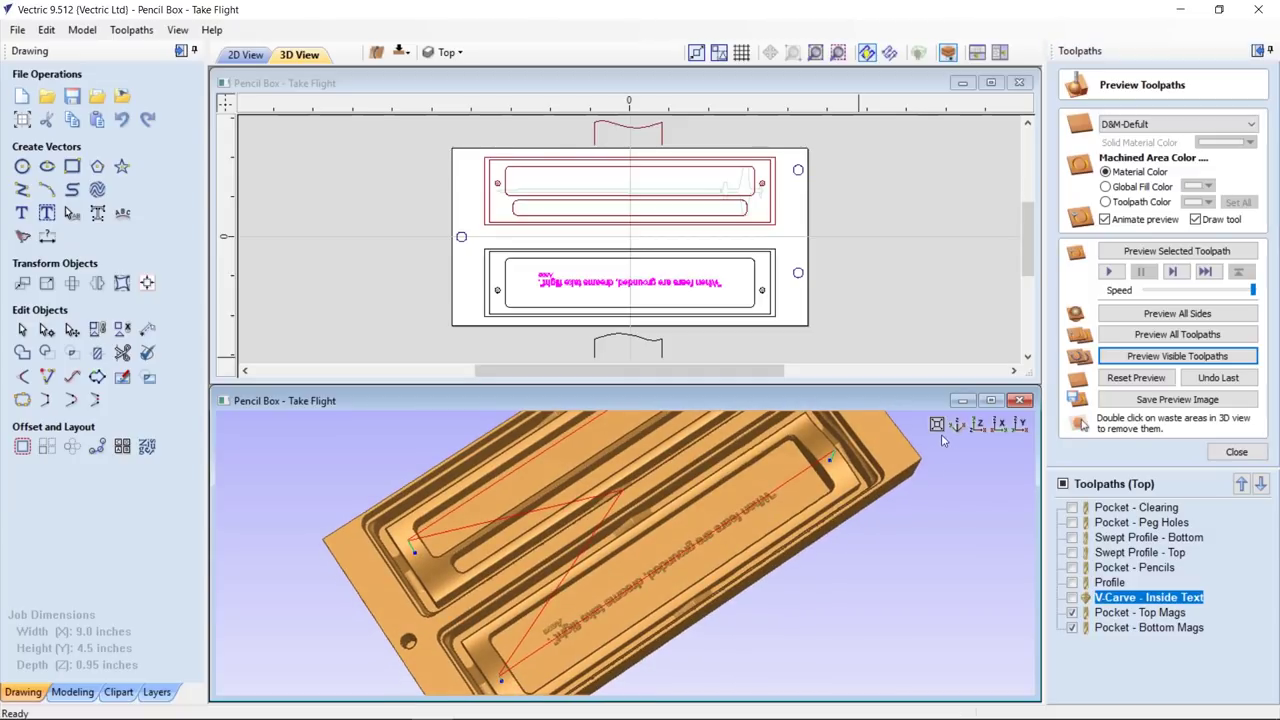
click(989, 399)
drag(708, 571, 434, 449)
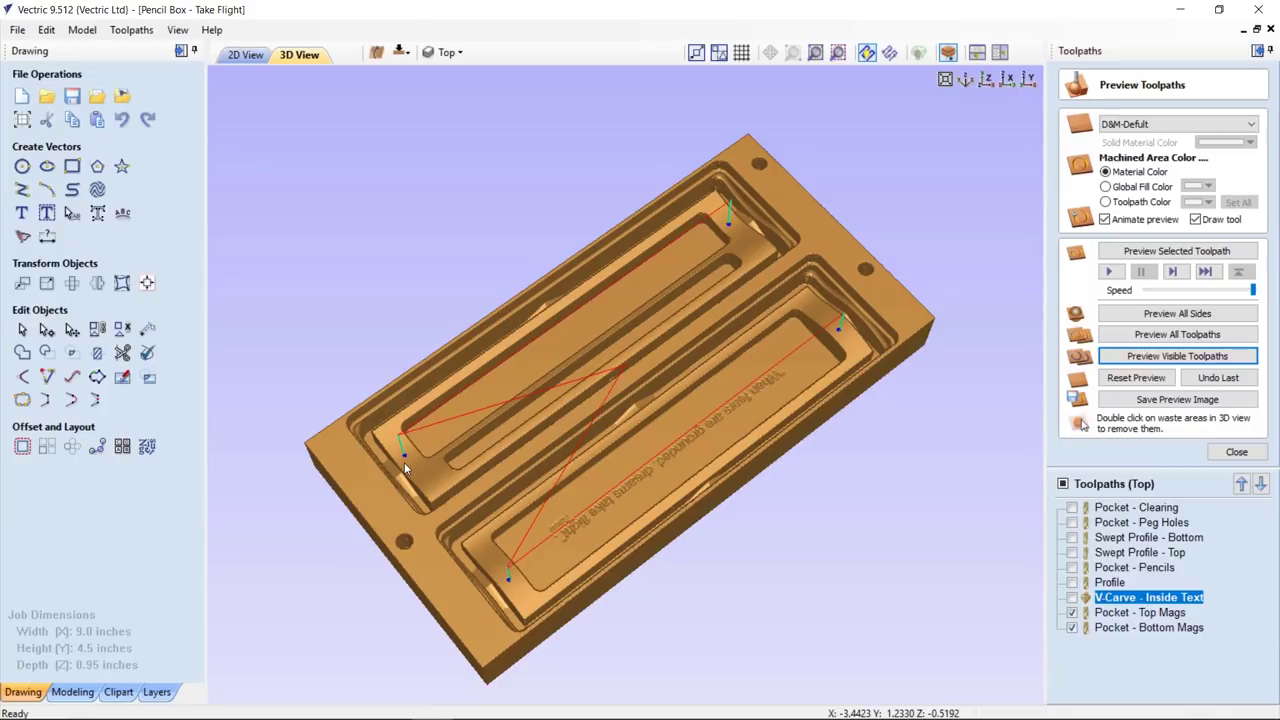
drag(404, 462, 540, 495)
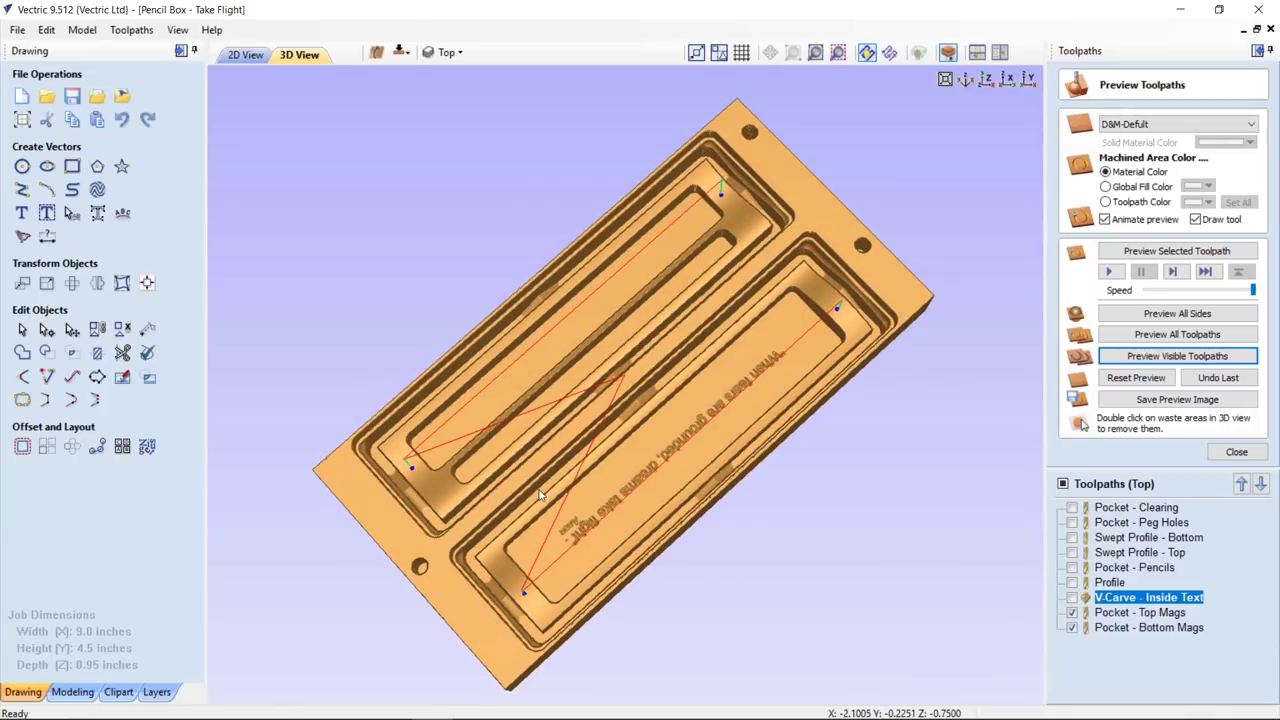
drag(510, 569, 523, 531)
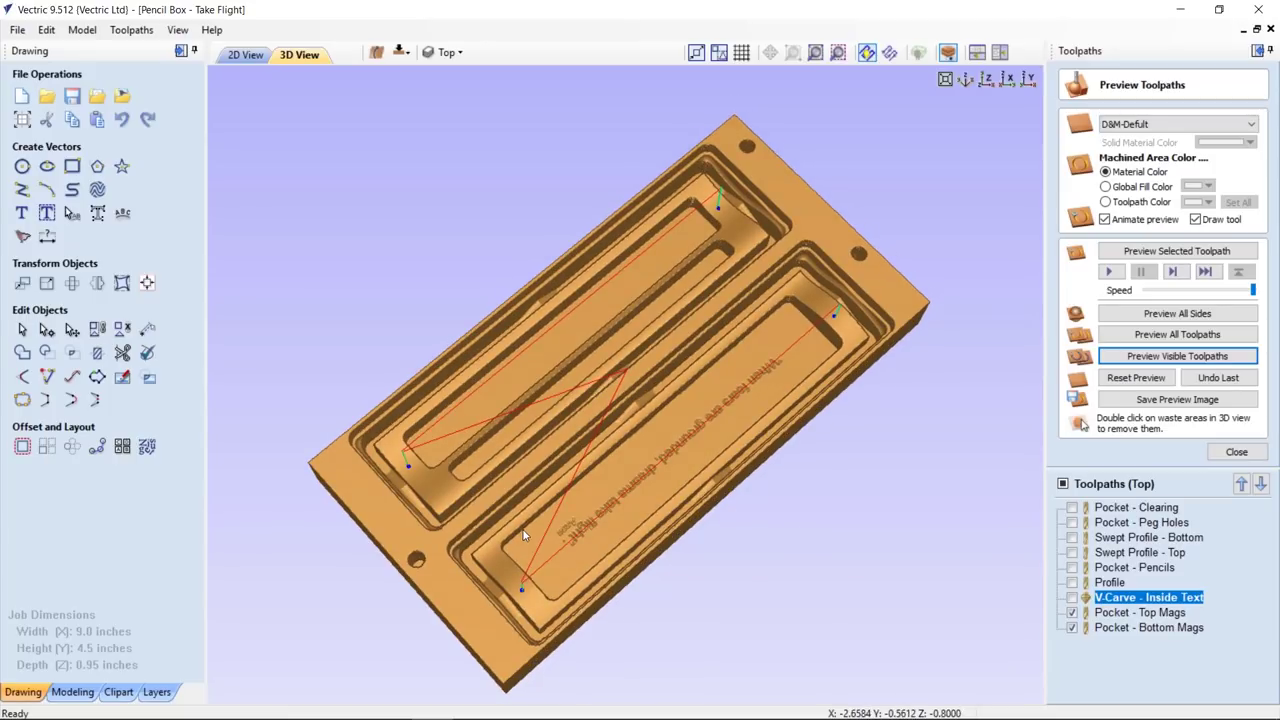
drag(586, 543, 584, 537)
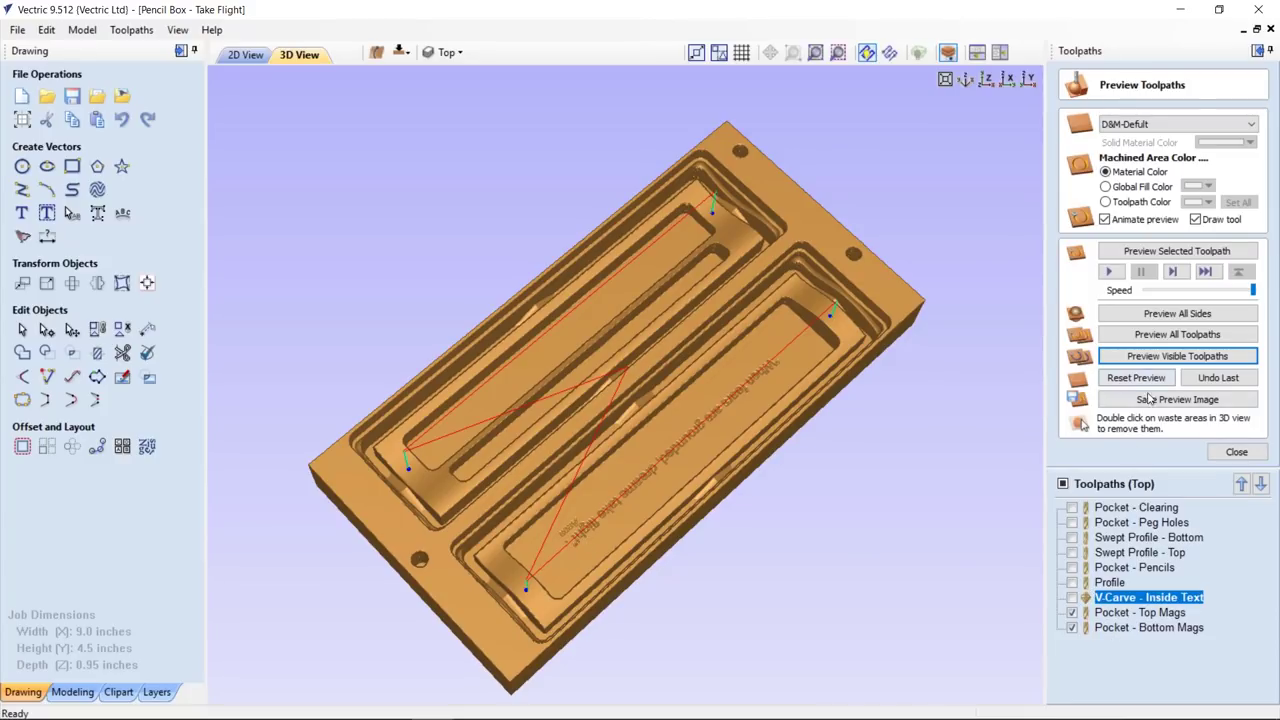
Simulate the Pocket - Top Mags and Pocket - Bottom Mags toolpaths and inspect the magnet holes in both box halves
click(1115, 614)
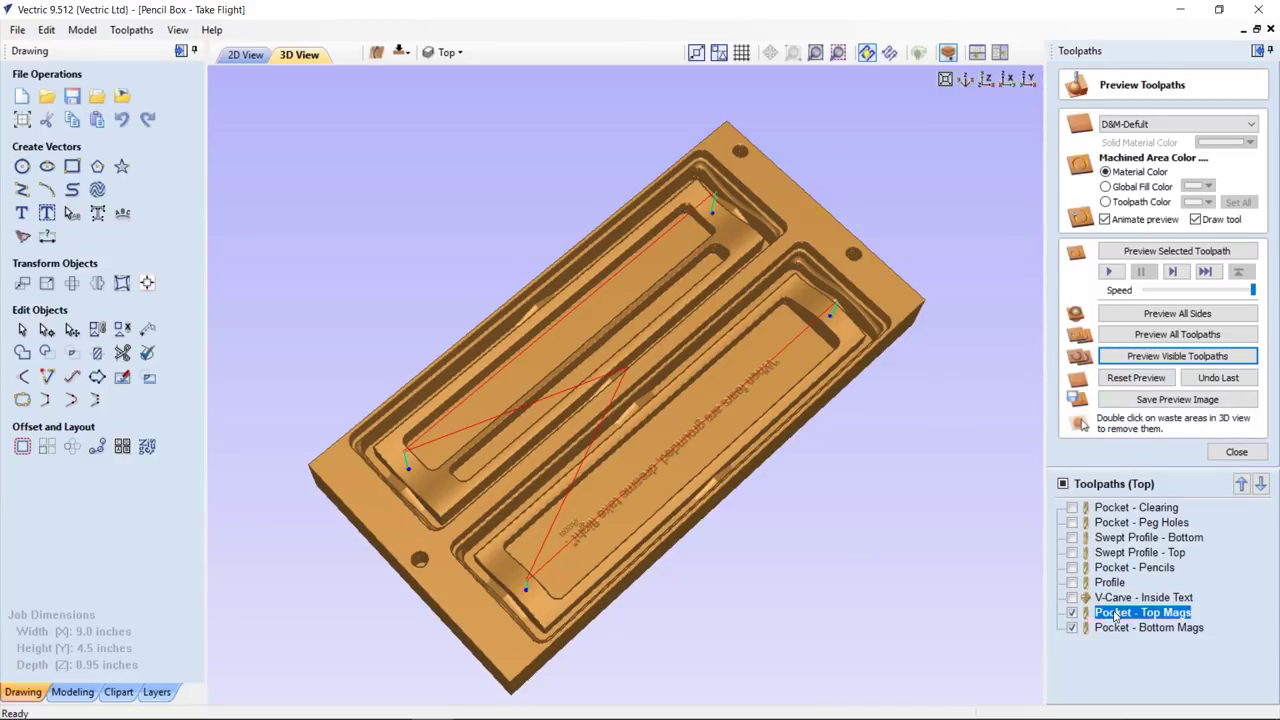
click(1130, 358)
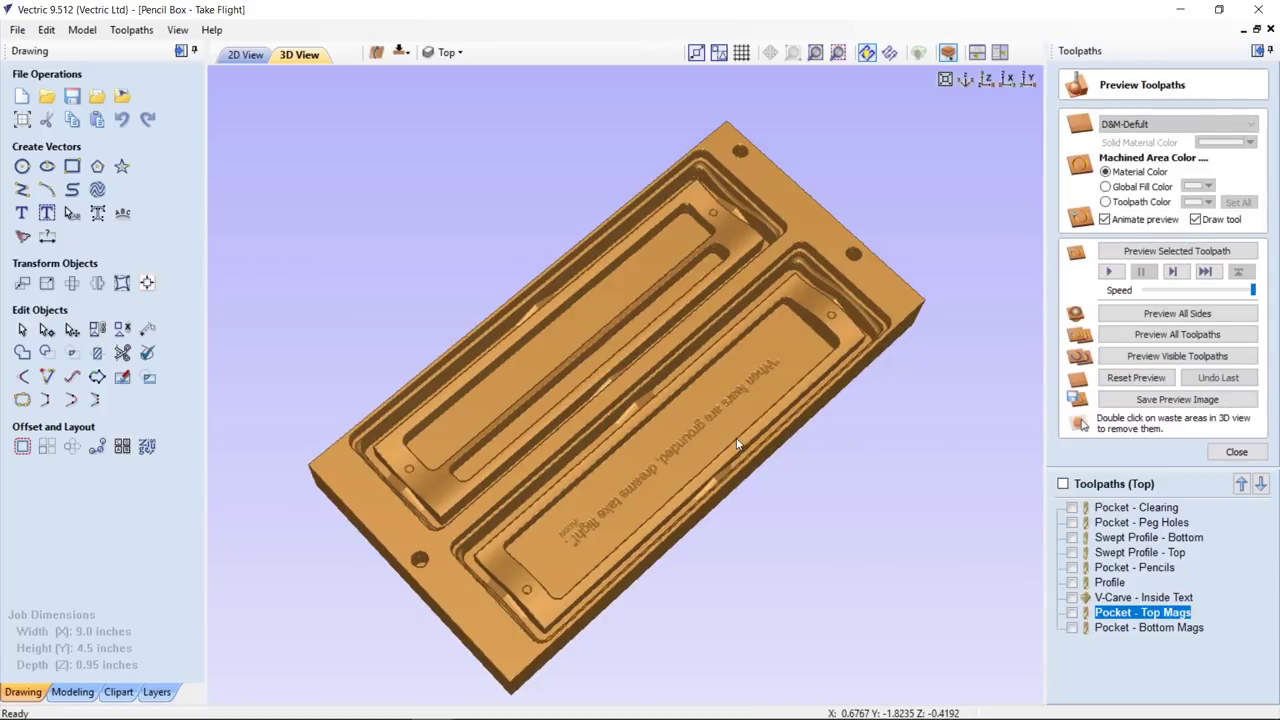
mouse_move(680, 482)
mouse_down()
mouse_move(699, 474)
mouse_move(679, 506)
mouse_move(687, 484)
mouse_up()
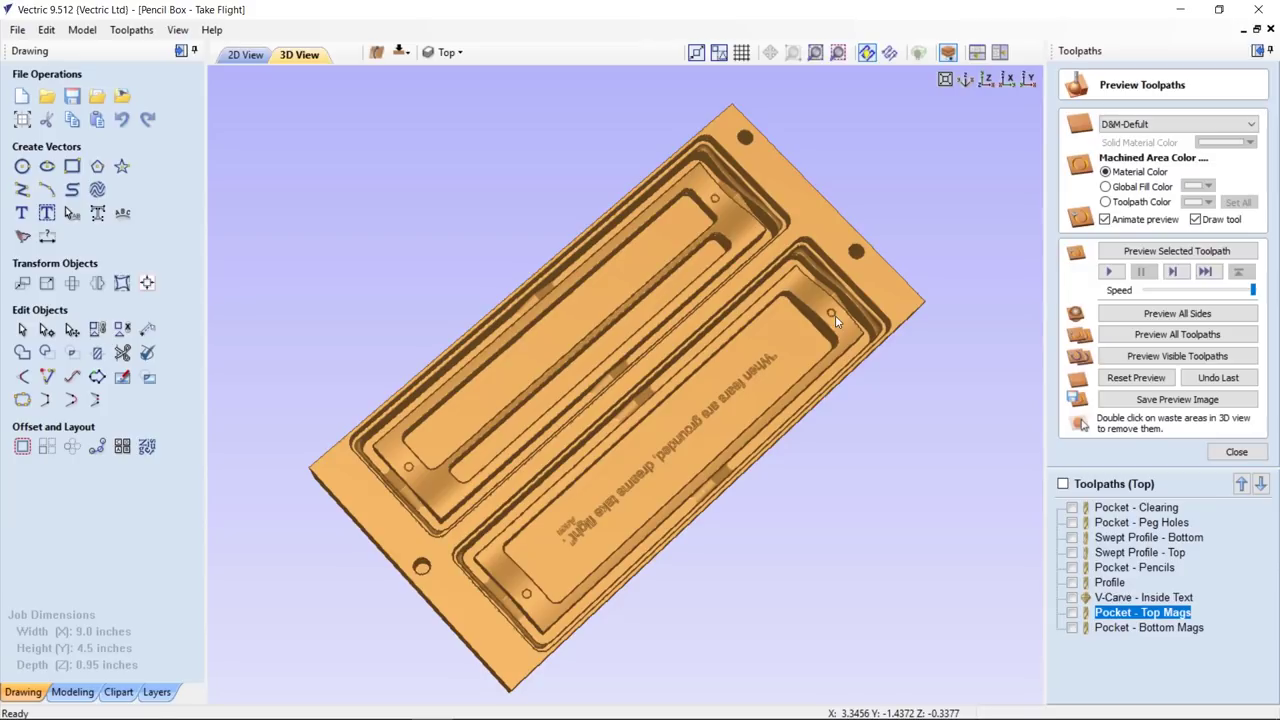
drag(751, 351, 700, 240)
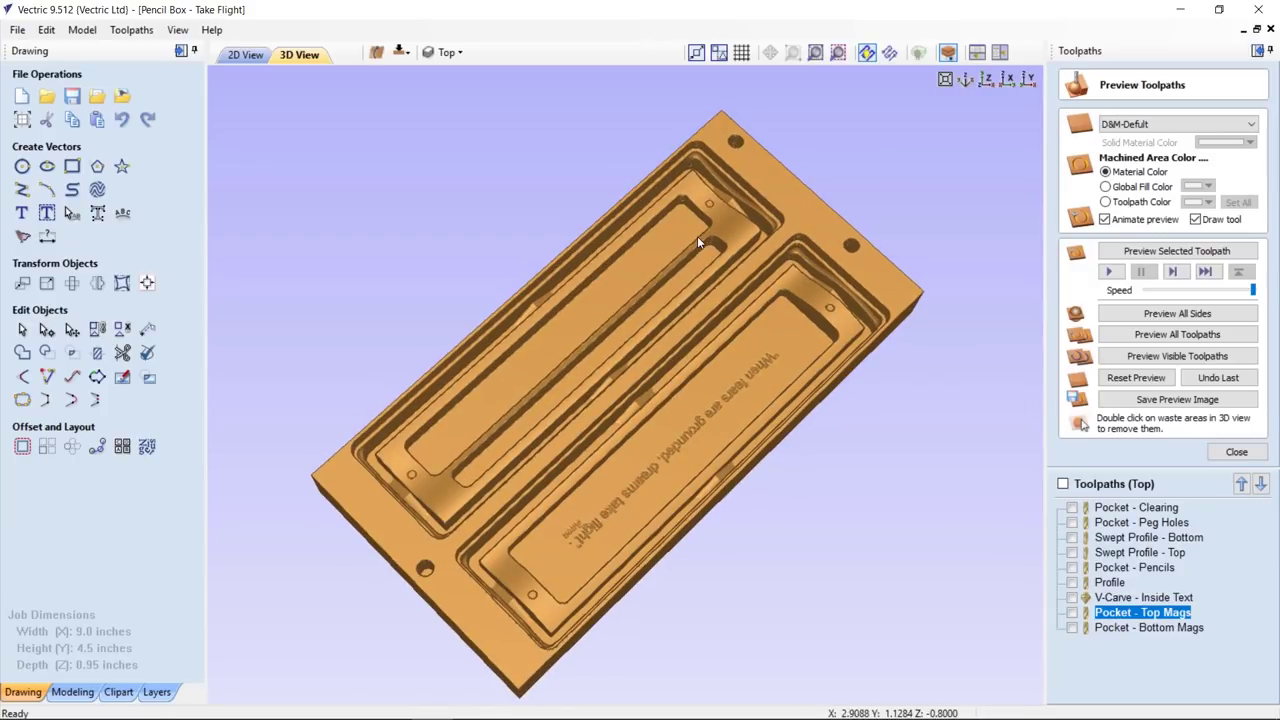
Switch the two-sided job to the bottom side and its toolpaths
click(400, 52)
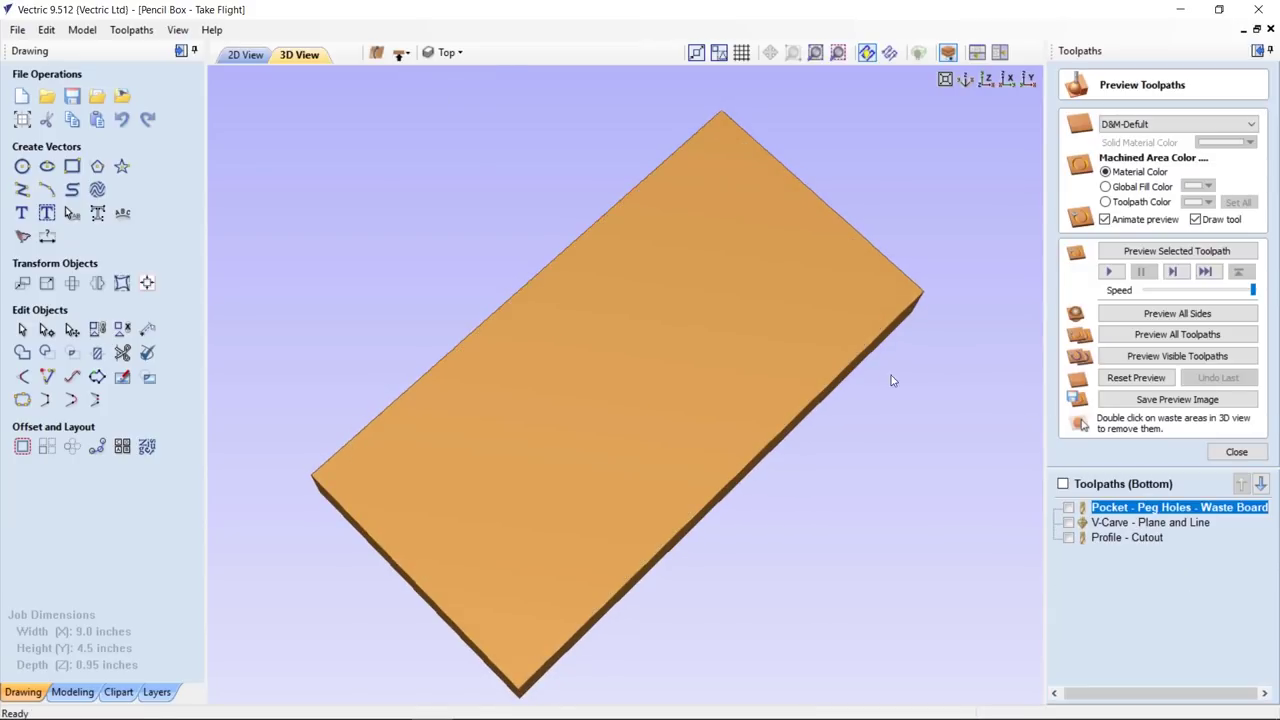
Close the toolpath preview and show the 2D view together with the 3D view
click(1236, 451)
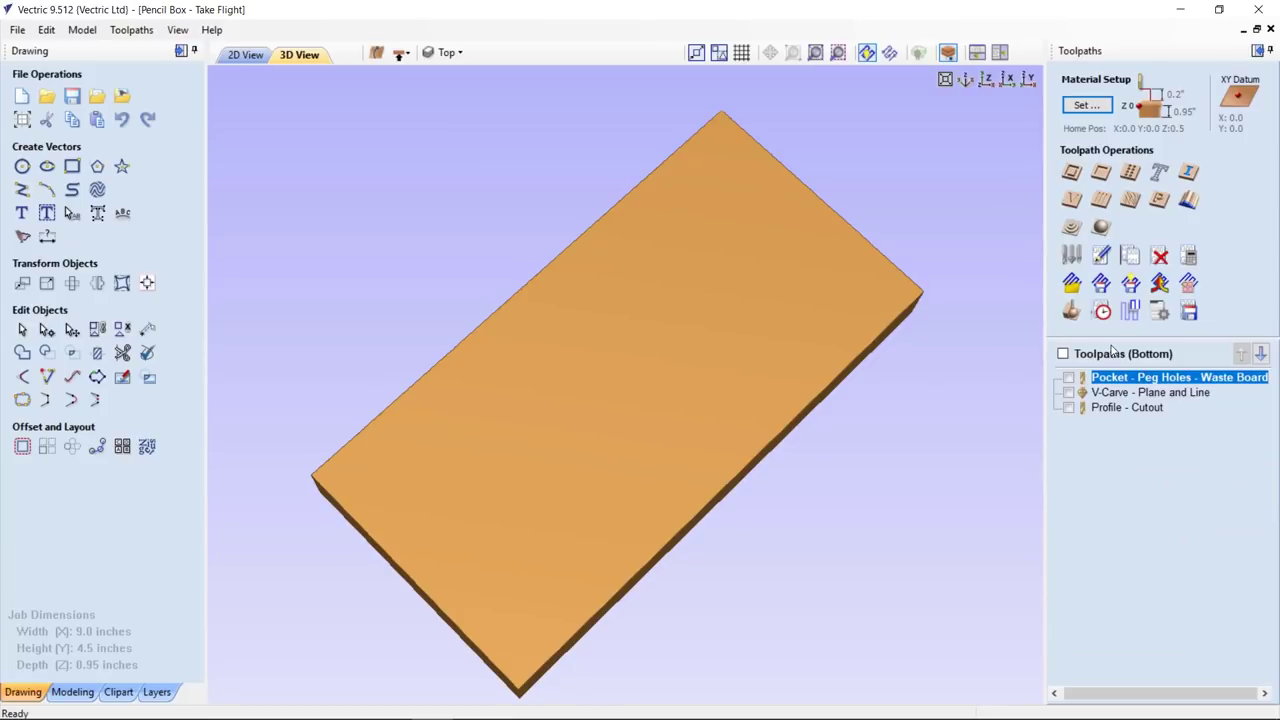
mouse_move(1143, 378)
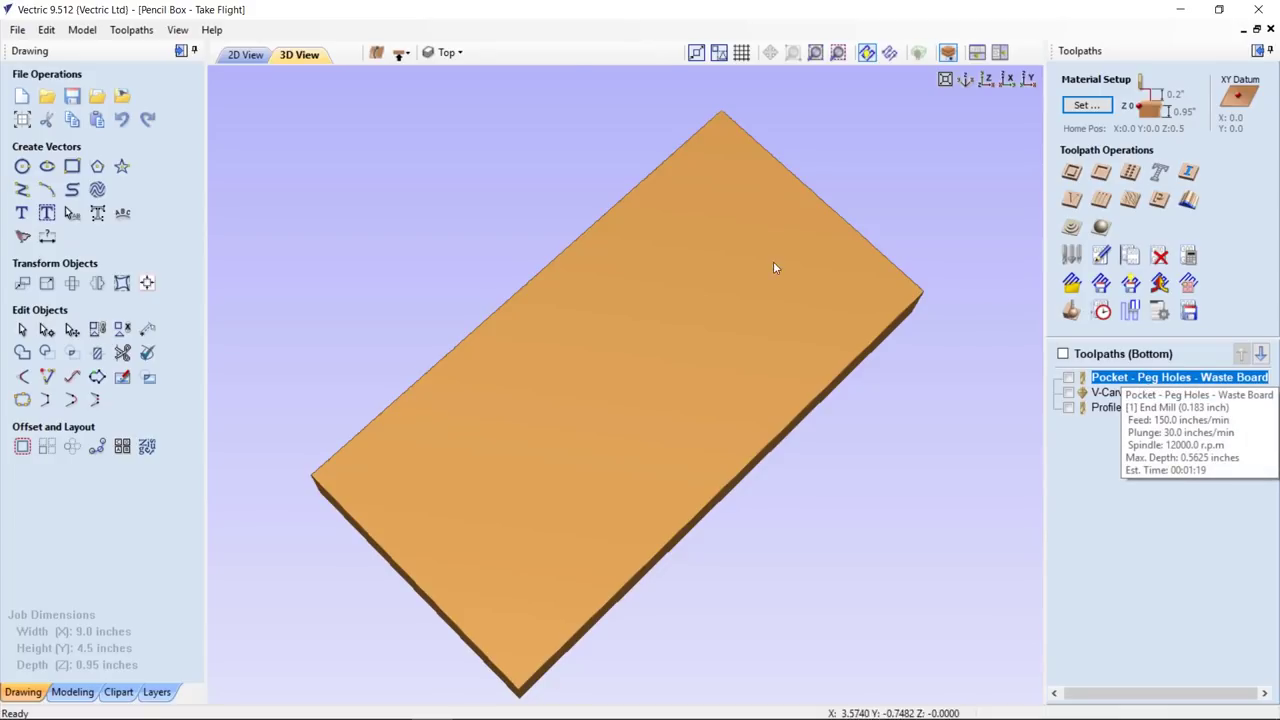
click(984, 58)
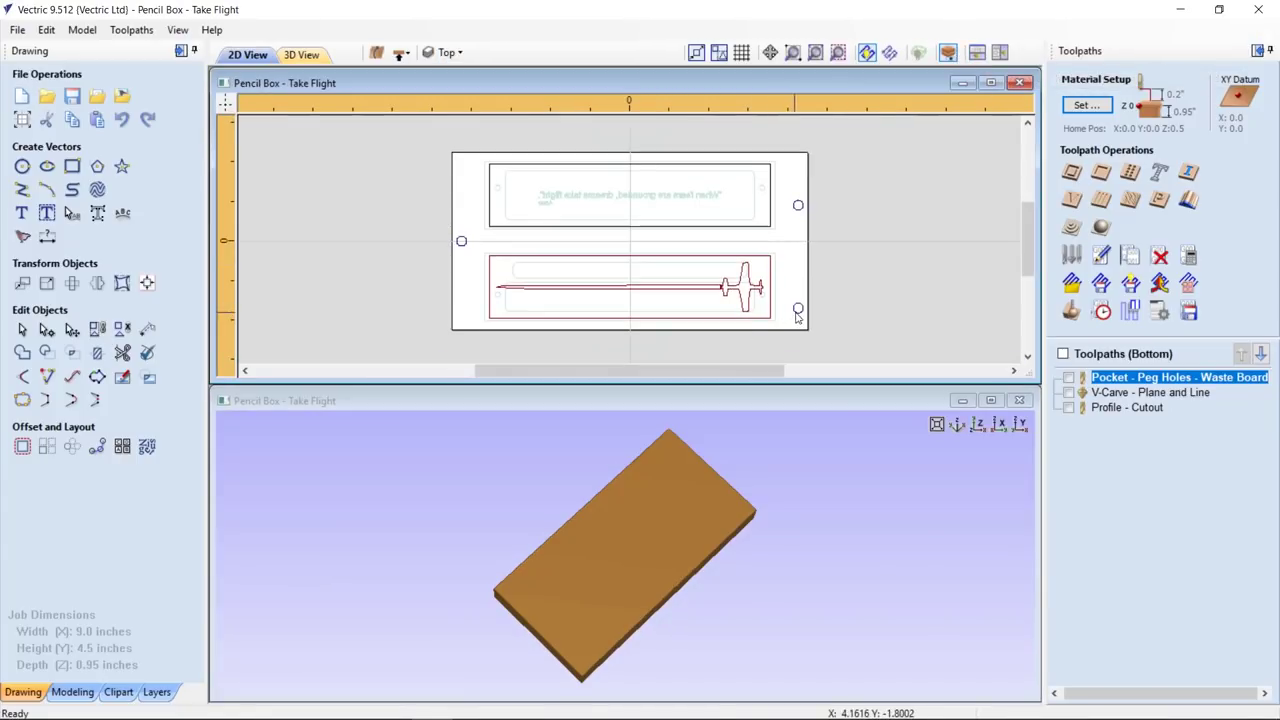
Examine the three peg hole circles near the ends of the stock in the 2D view
scroll(775, 228, up, 8)
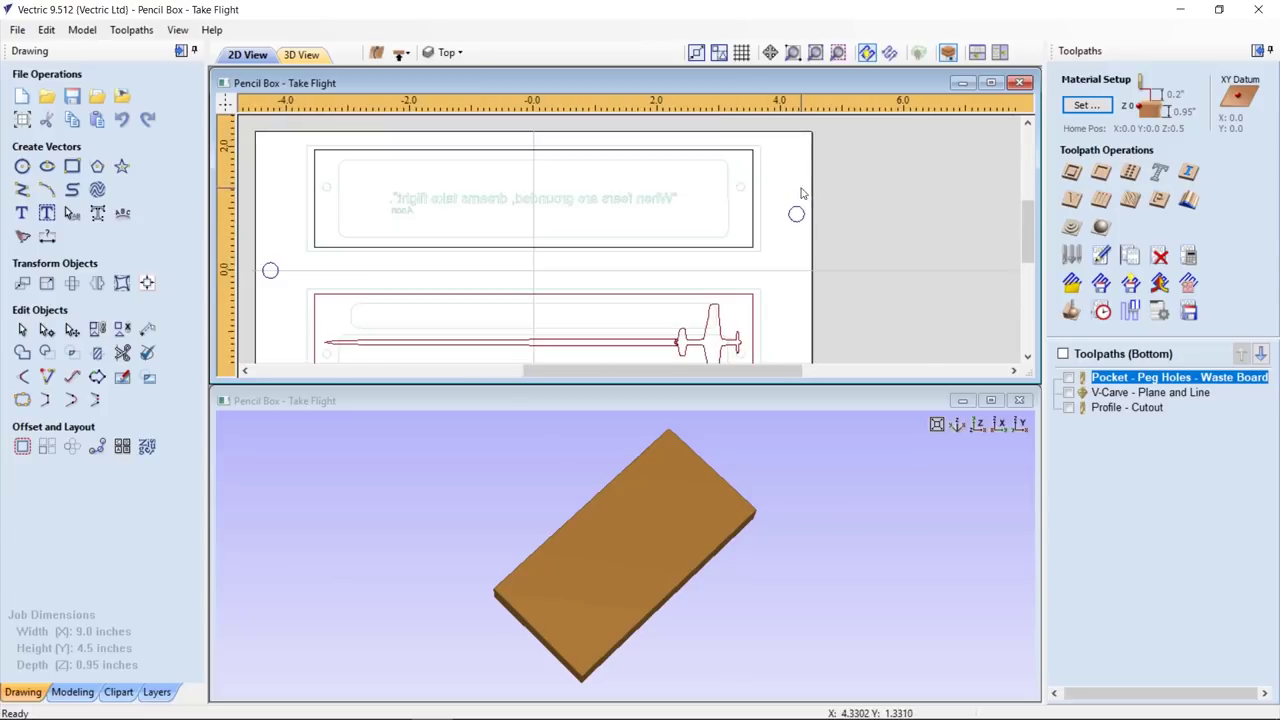
scroll(812, 227, down, 6)
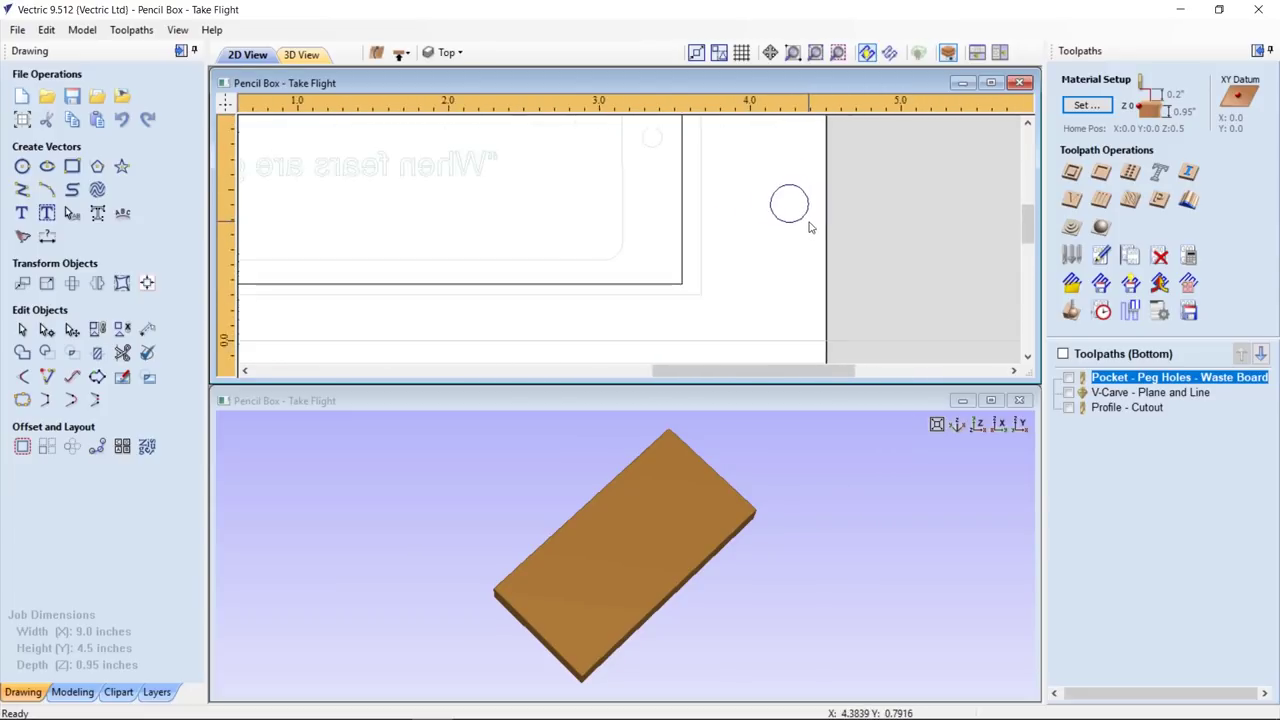
scroll(740, 323, up, 3)
scroll(737, 322, up, 4)
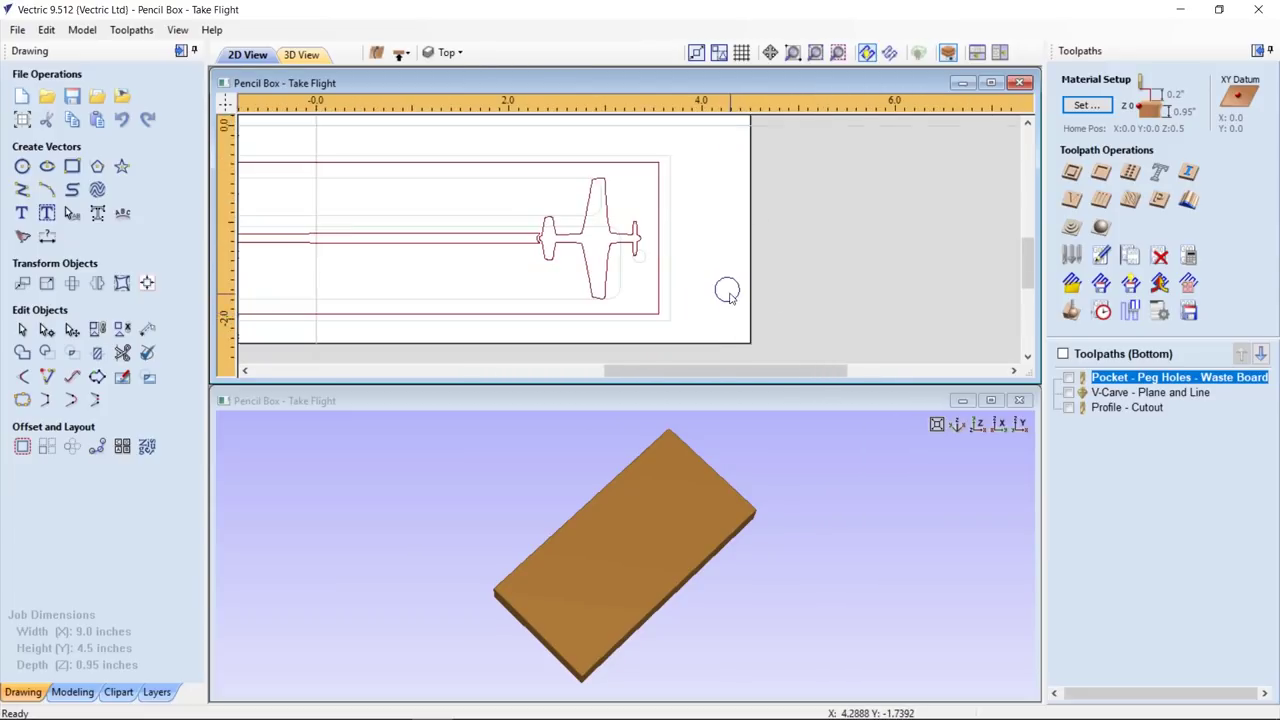
scroll(730, 297, down, 4)
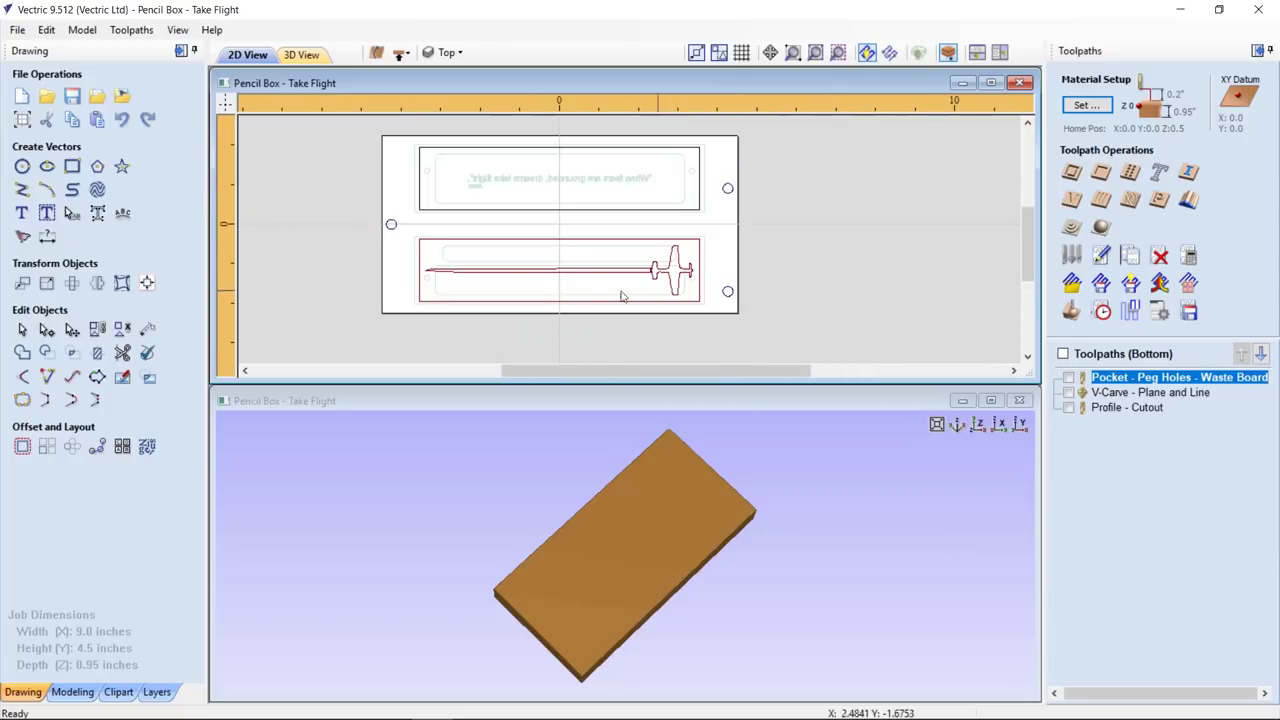
scroll(728, 192, up, 2)
scroll(728, 200, down, 2)
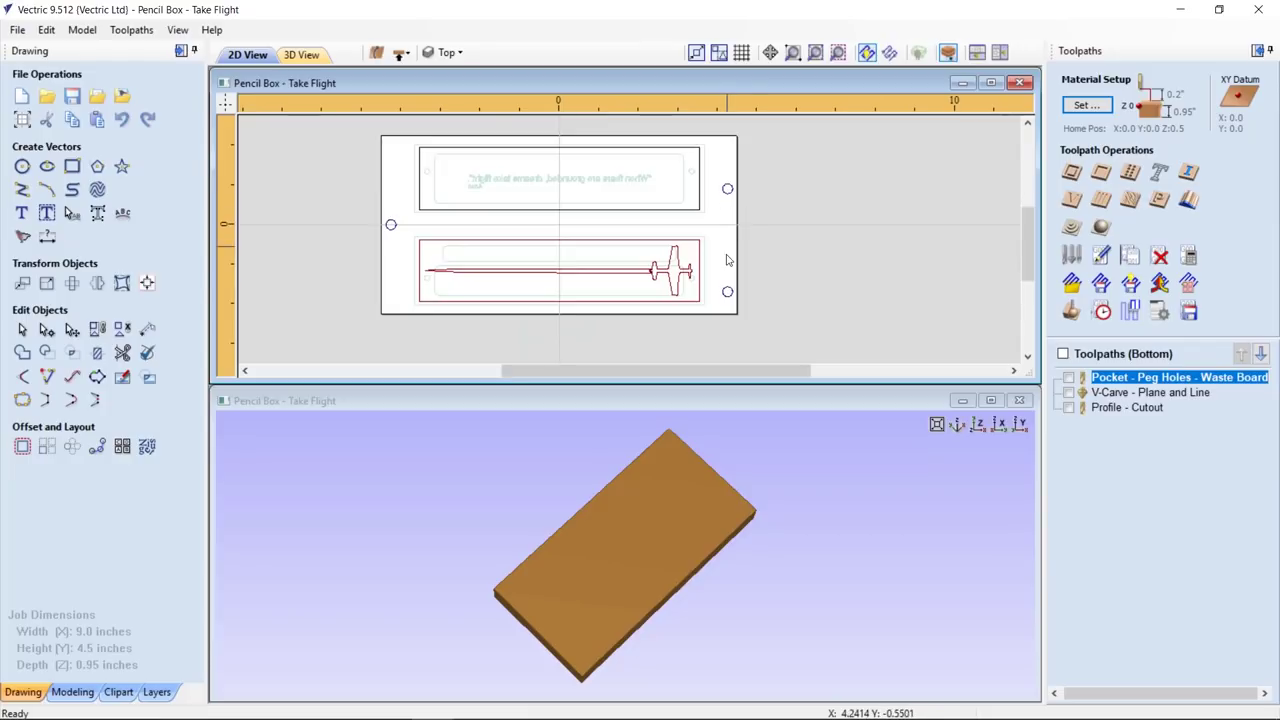
scroll(724, 260, up, 1)
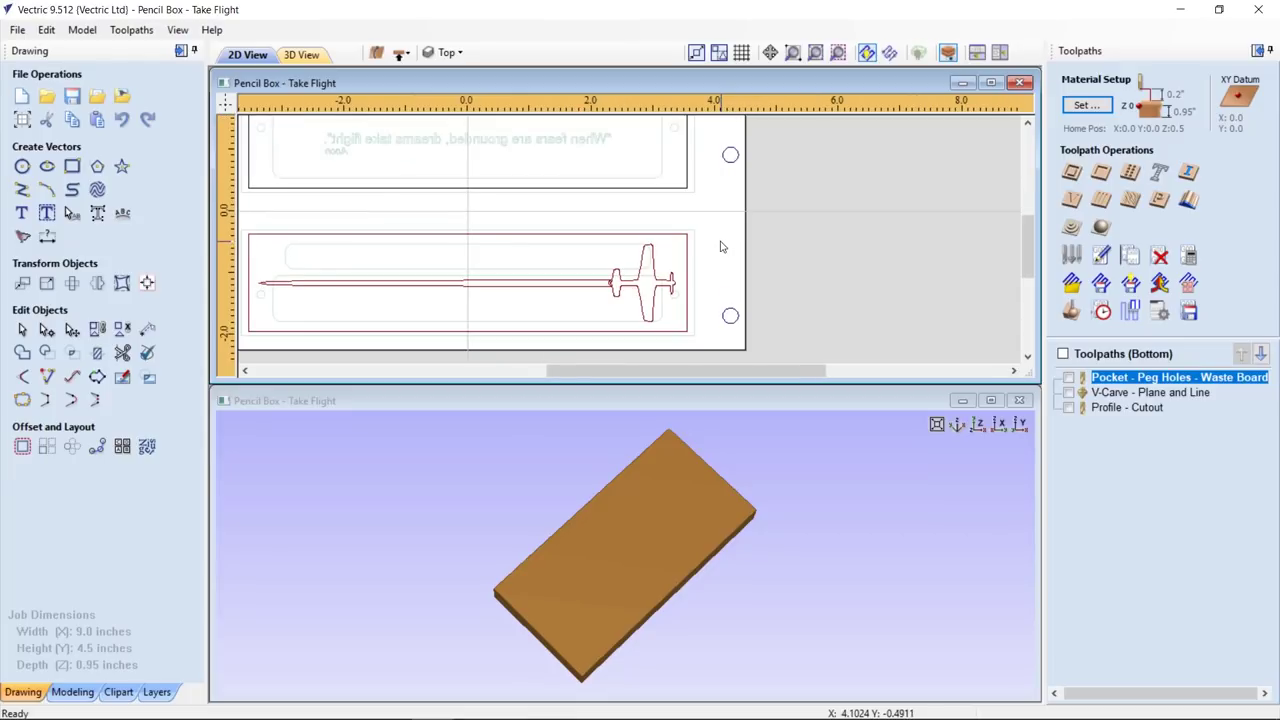
scroll(720, 247, down, 1)
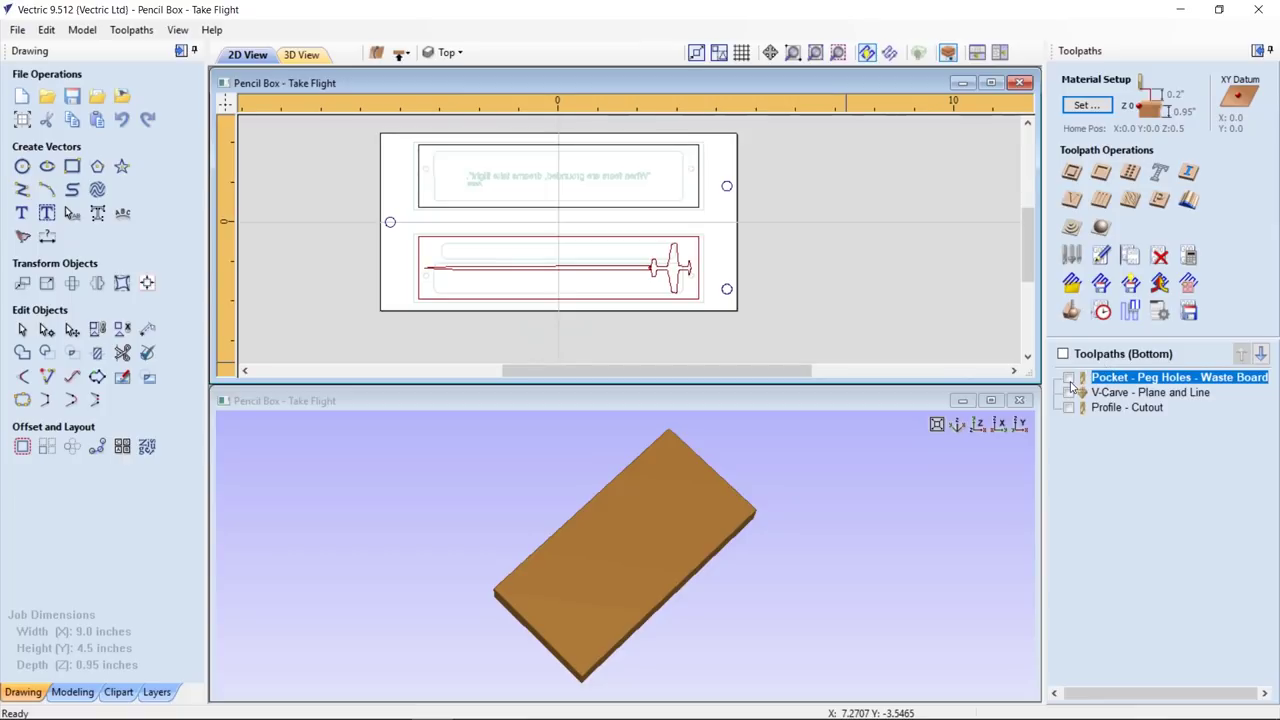
Display the Pocket - Peg Holes - Waste Board toolpath, simulate it and inspect the peg holes in 3D
click(1069, 378)
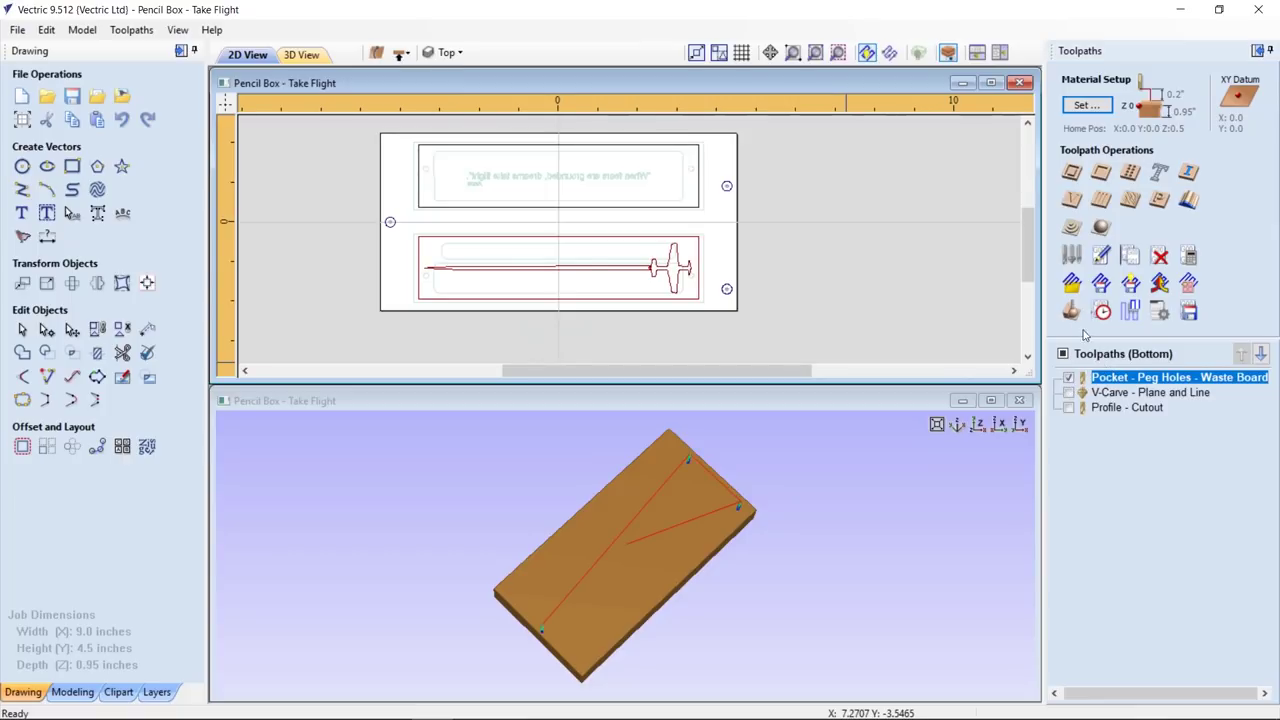
click(1072, 313)
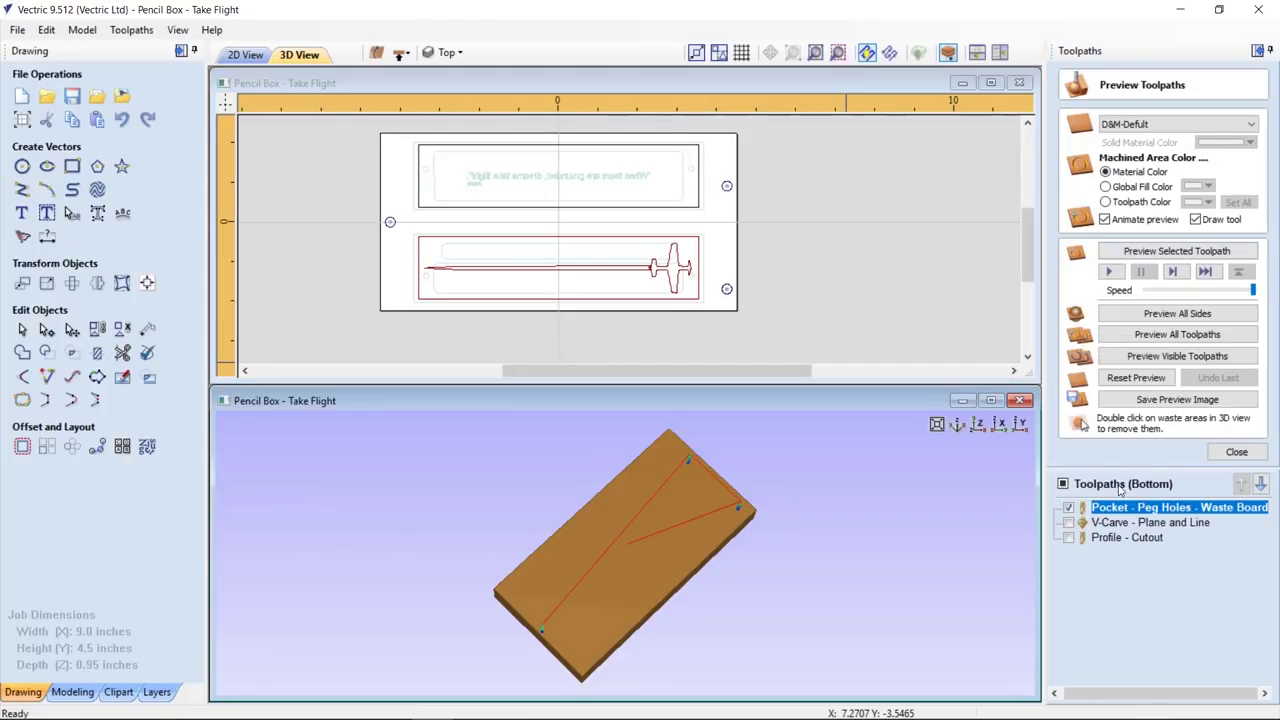
click(1177, 356)
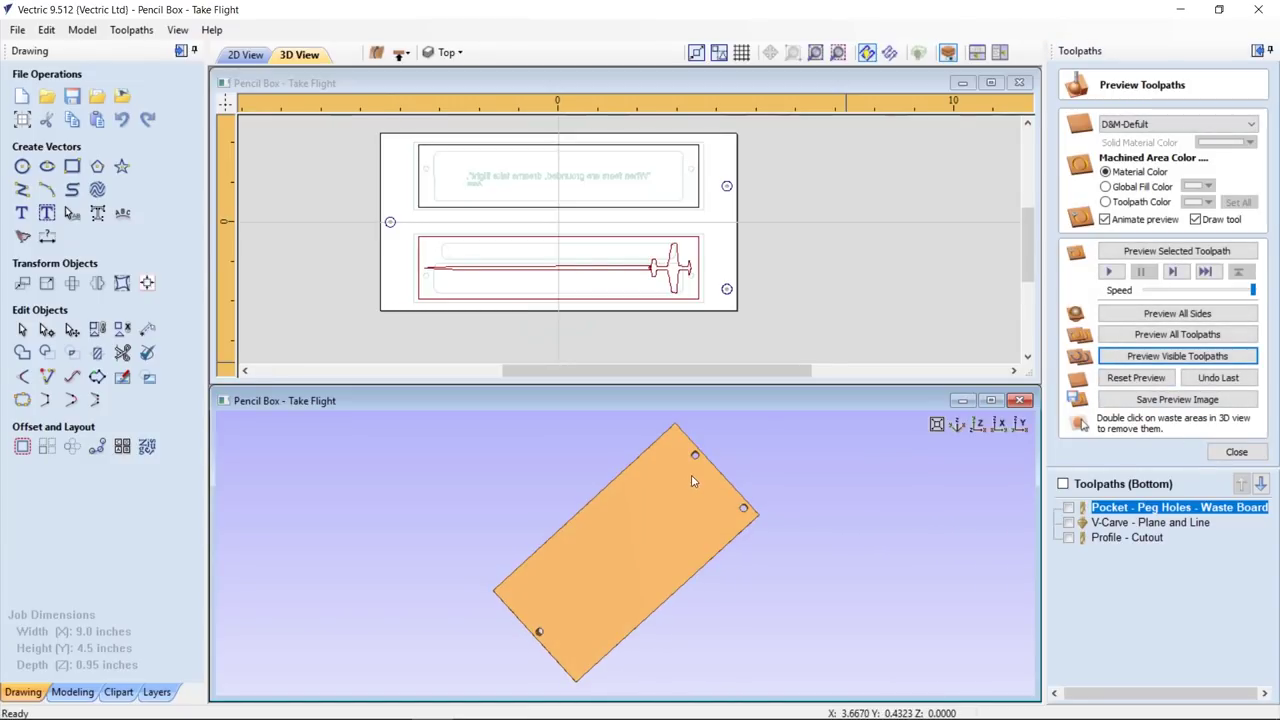
mouse_move(696, 460)
mouse_down()
mouse_move(591, 635)
mouse_move(700, 449)
mouse_move(665, 495)
mouse_move(587, 450)
mouse_move(644, 565)
mouse_move(705, 566)
mouse_up()
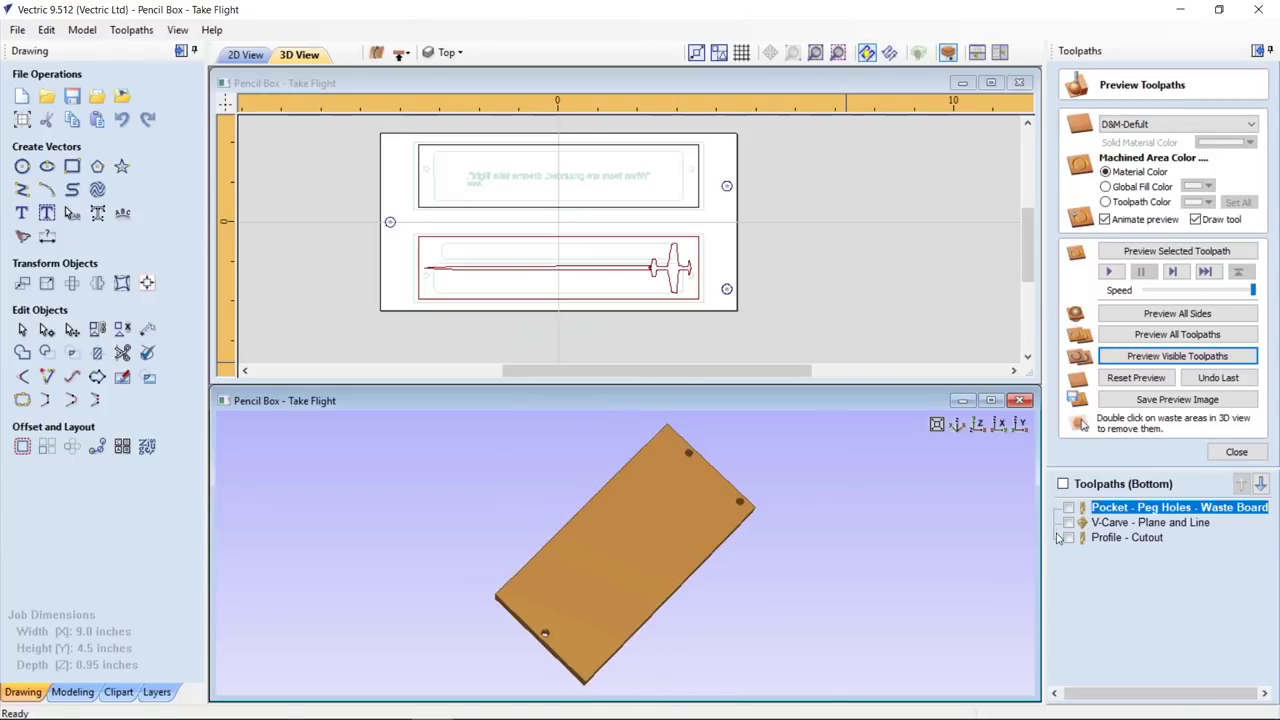
Display the V-Carve - Plane and Line toolpath and open its settings to review the start and flat depths
click(1069, 523)
double_click(1132, 527)
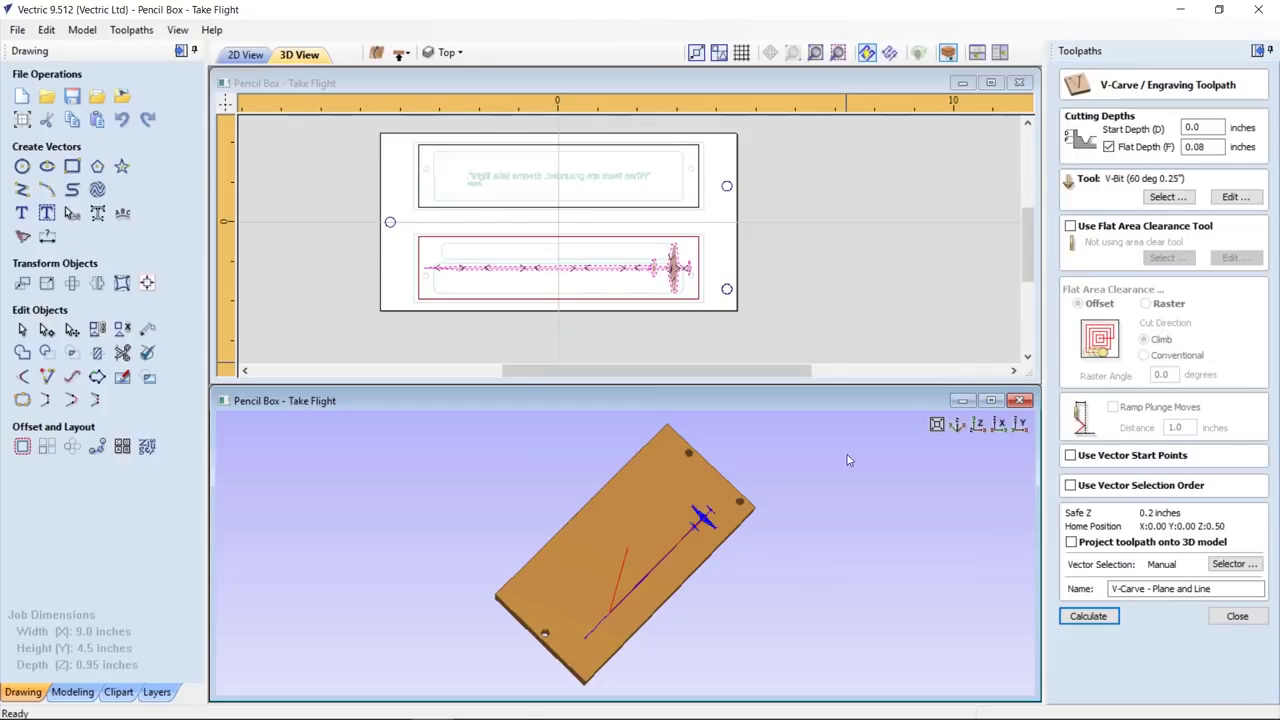
drag(677, 580, 729, 568)
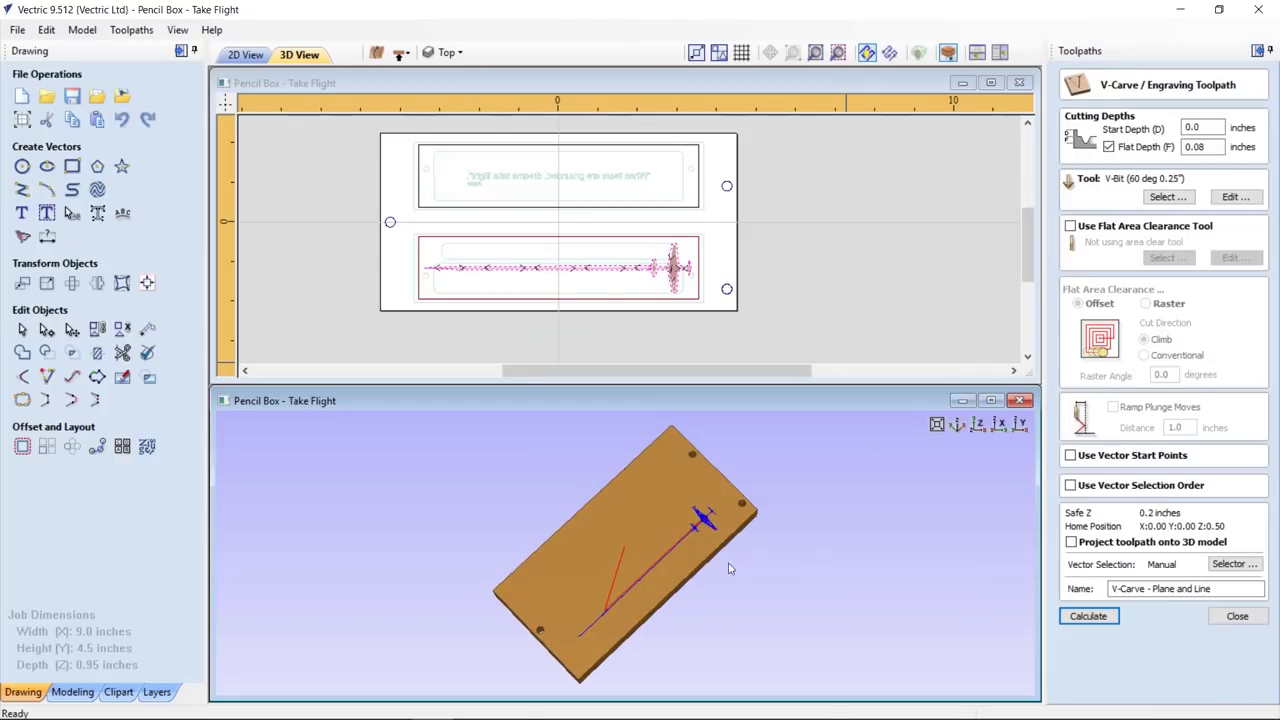
click(1189, 147)
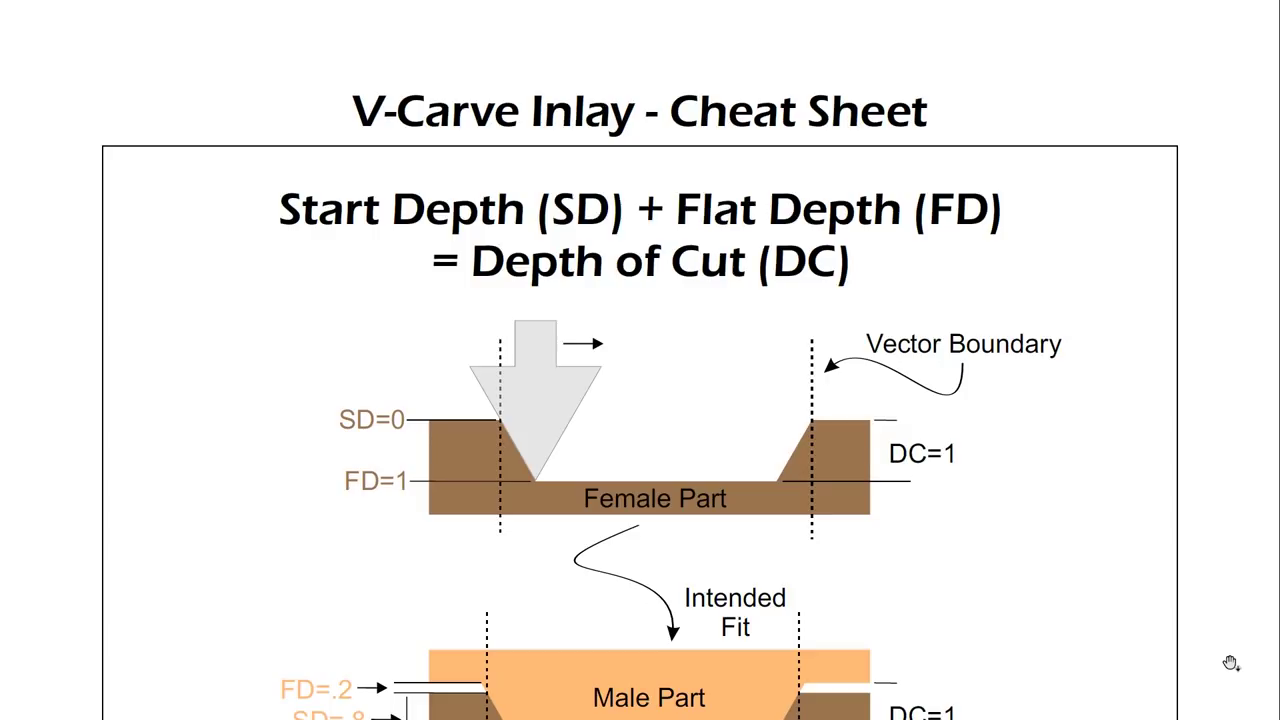
Read the V-Carve Inlay cheat sheet on female and male part settings and close the V-Carve toolpath settings
scroll(1230, 663, down, 1)
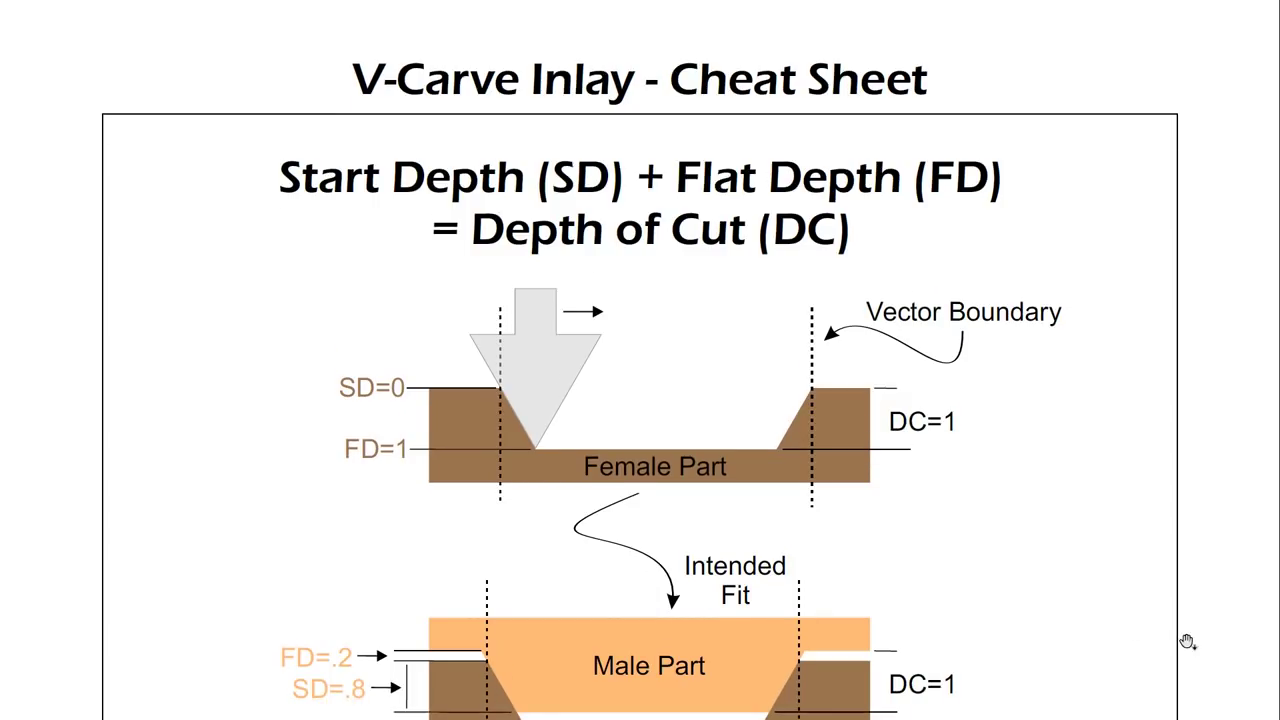
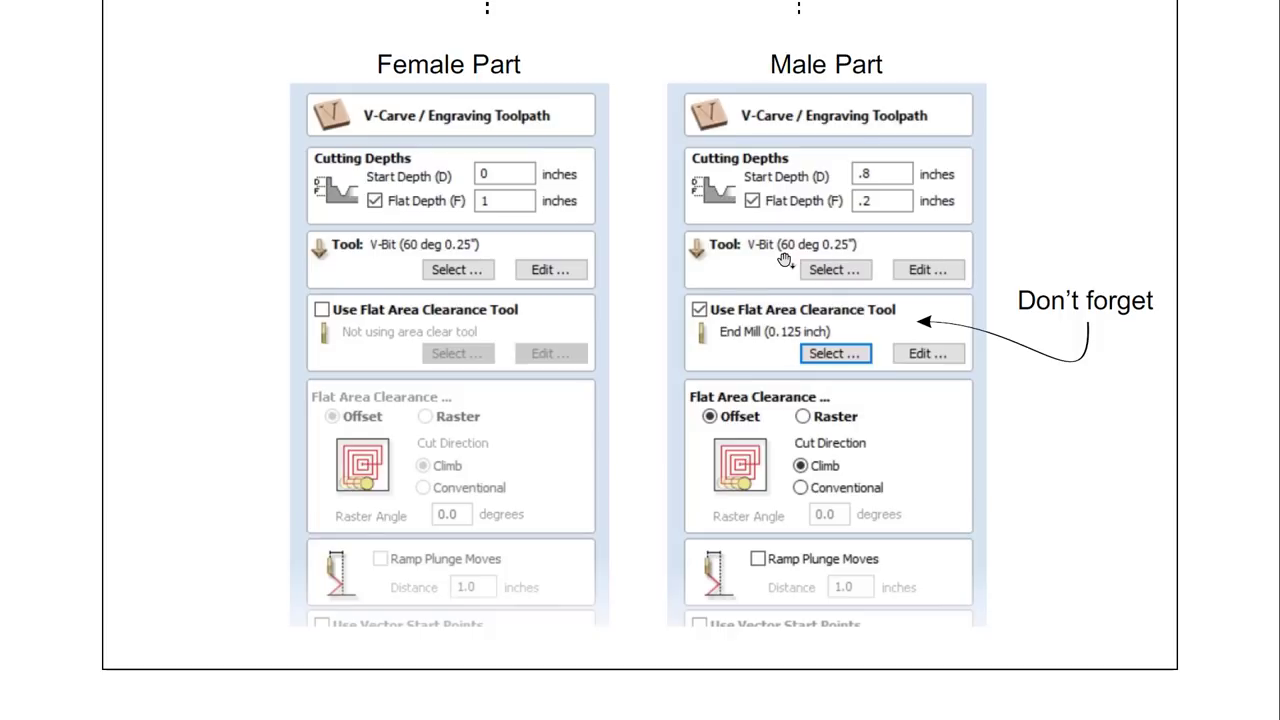
scroll(764, 272, down, 1)
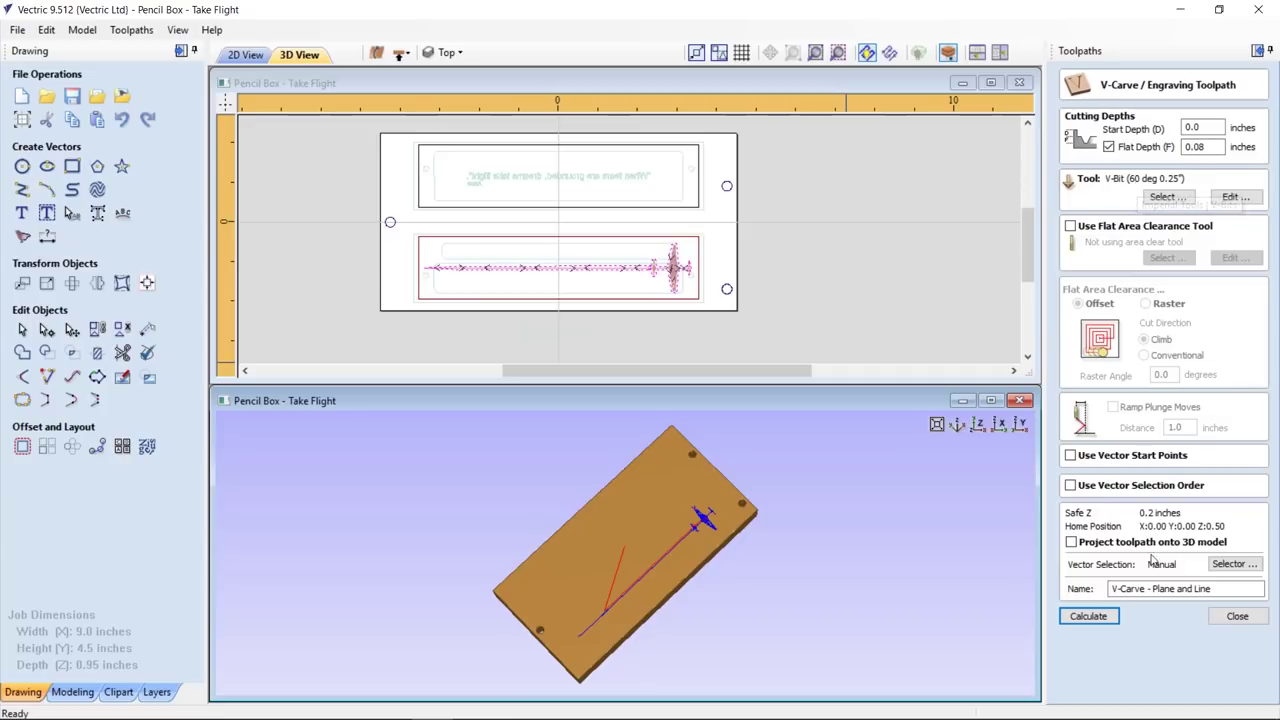
click(1237, 616)
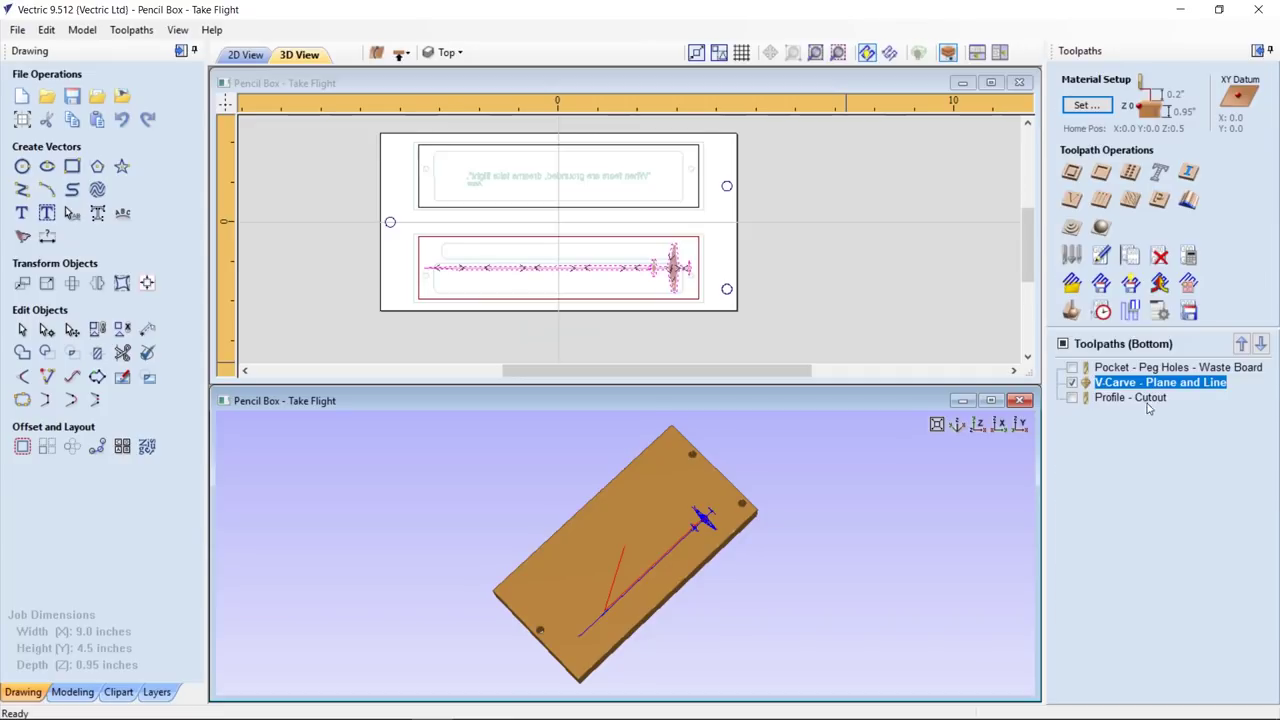
Simulate the V-Carve - Plane and Line toolpath and inspect the carved plane and jet stream up close
click(1071, 311)
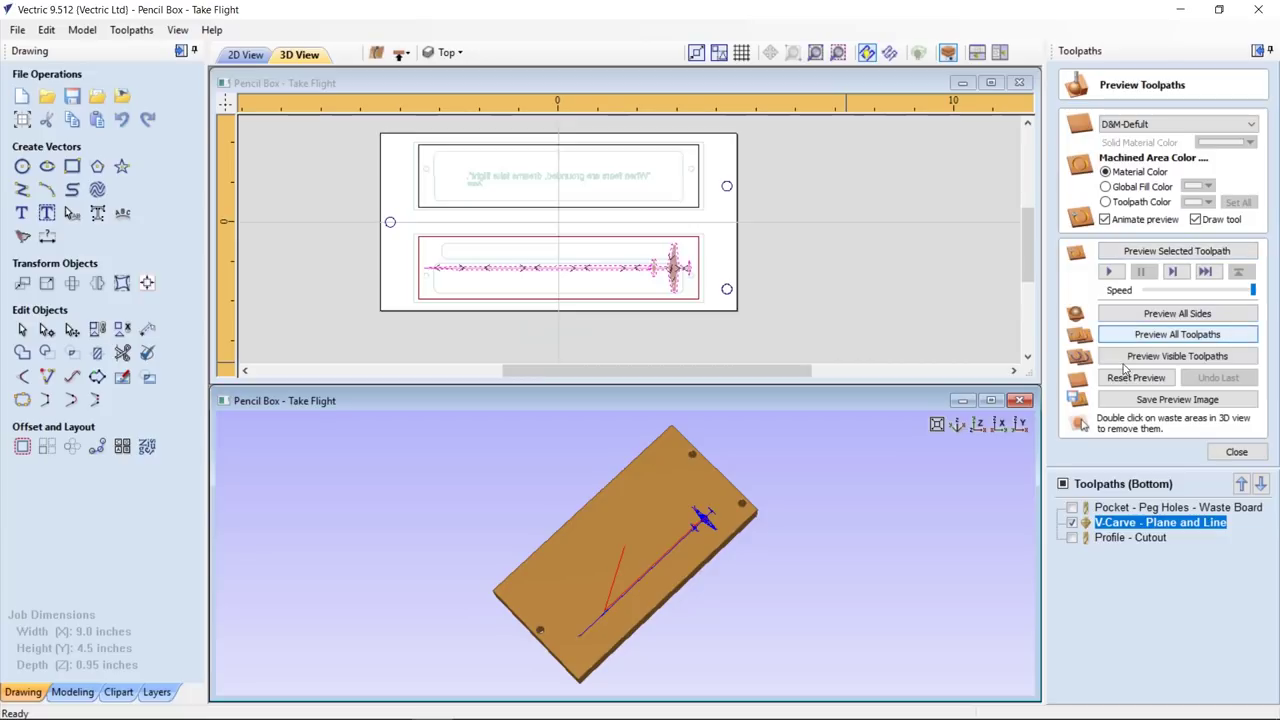
click(1160, 356)
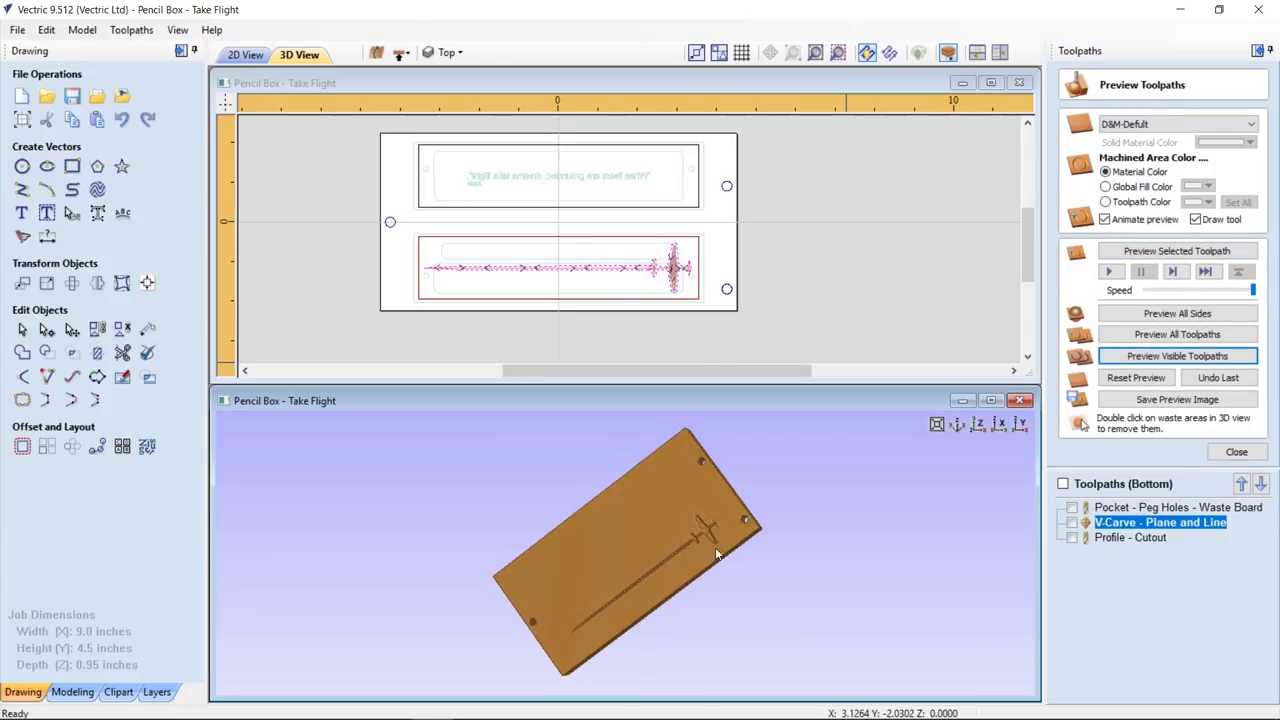
scroll(716, 555, up, 5)
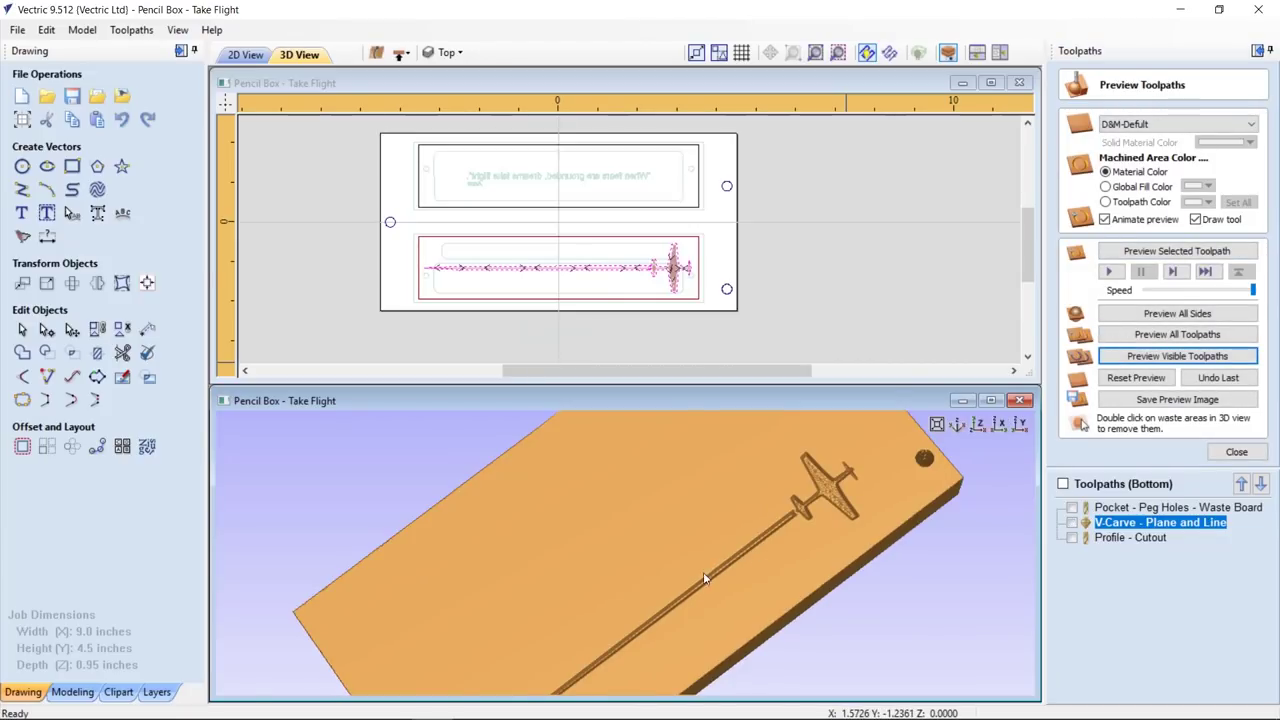
scroll(805, 510, up, 3)
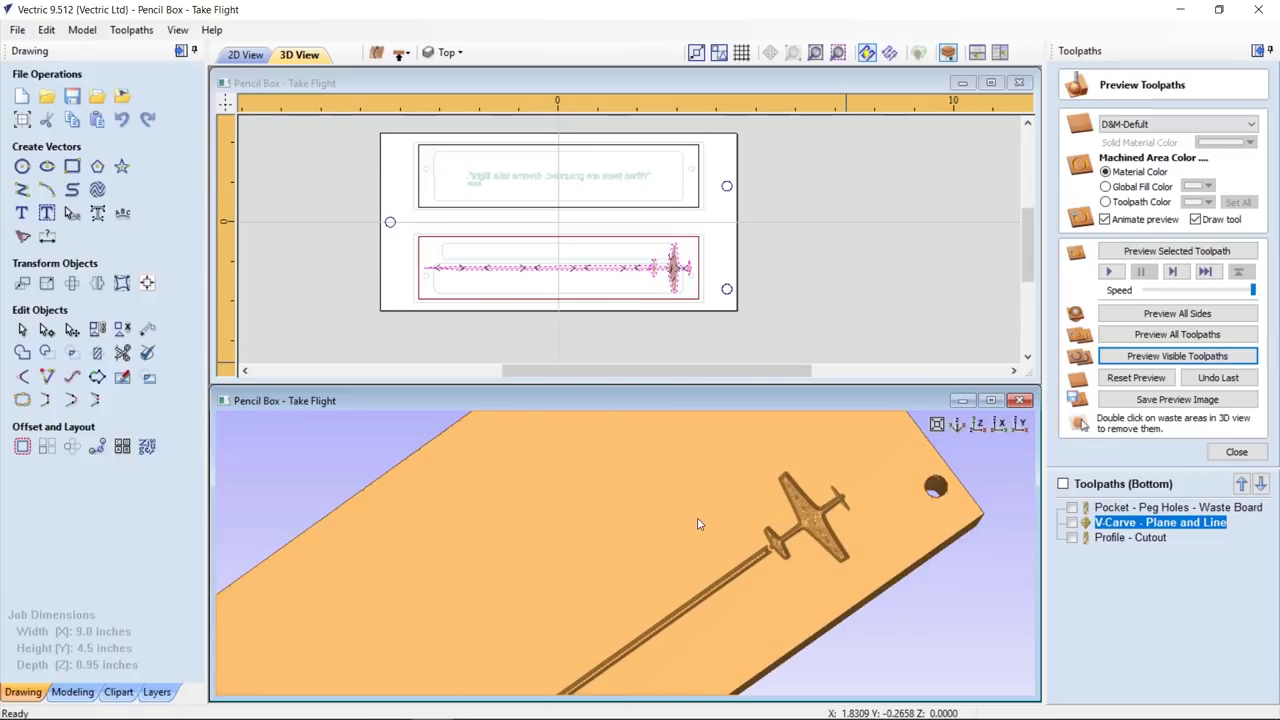
scroll(700, 528, down, 1)
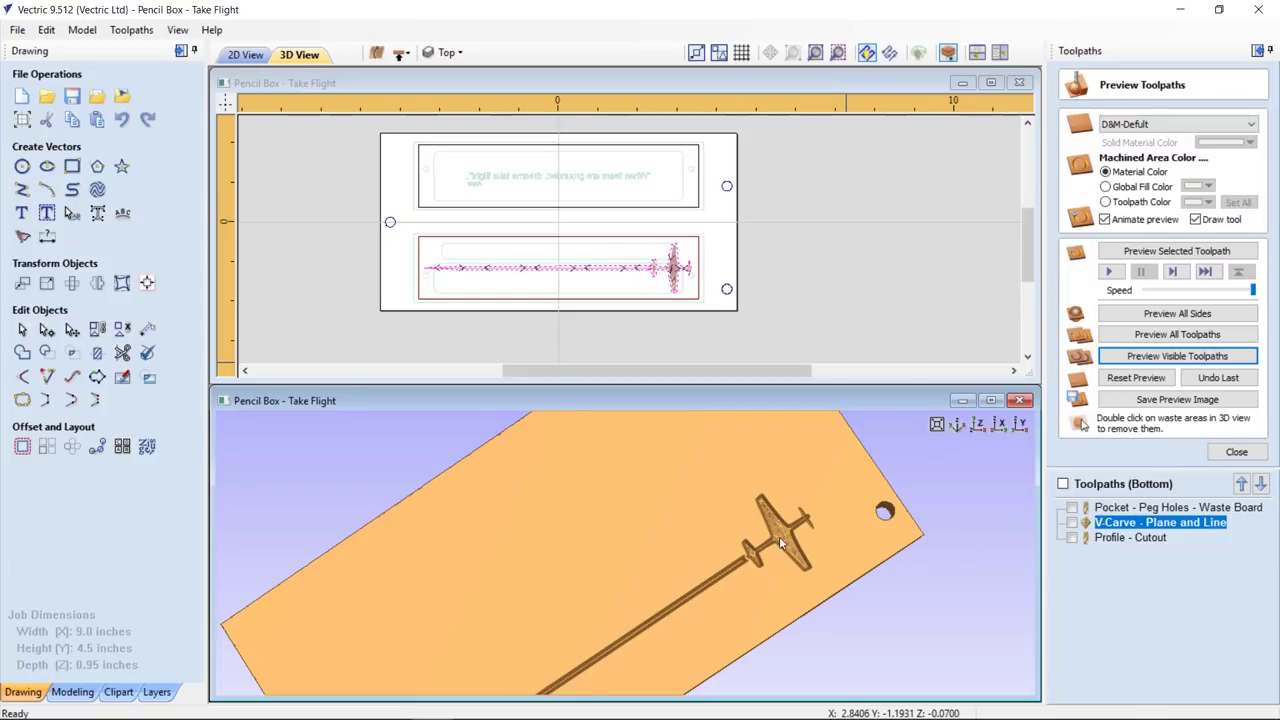
scroll(785, 542, up, 2)
scroll(805, 558, down, 1)
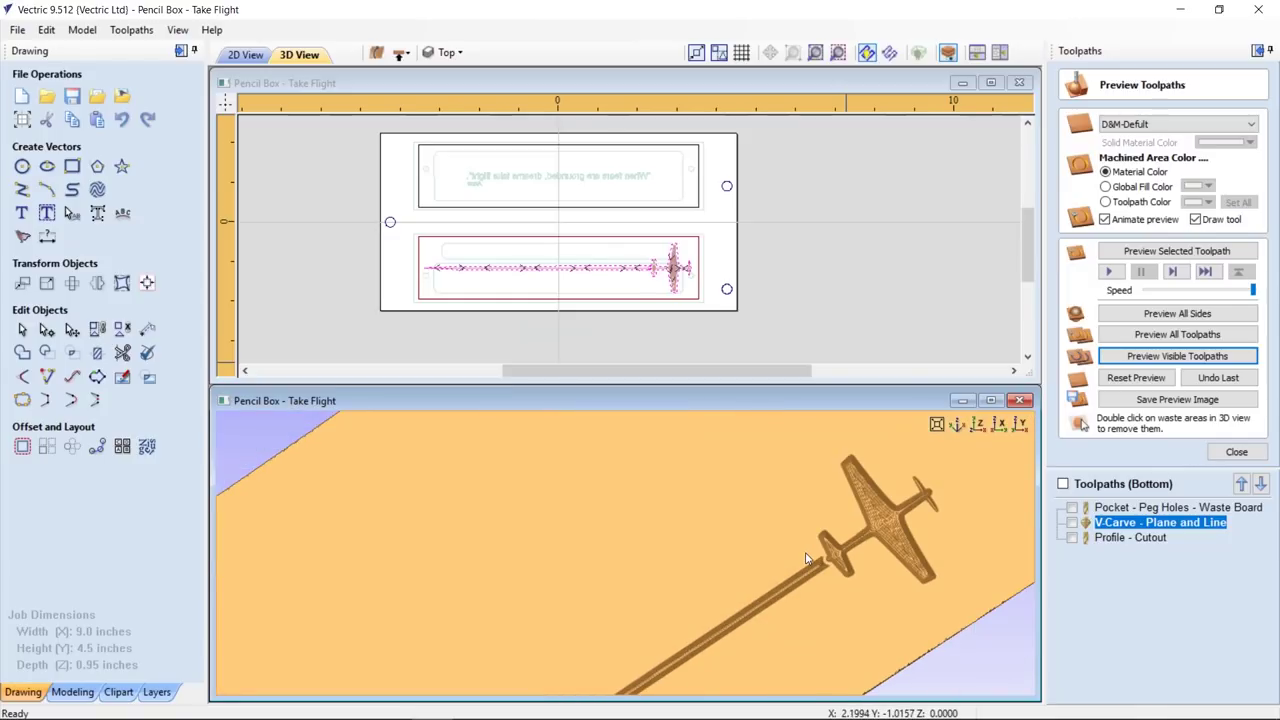
scroll(770, 592, down, 1)
scroll(719, 592, down, 1)
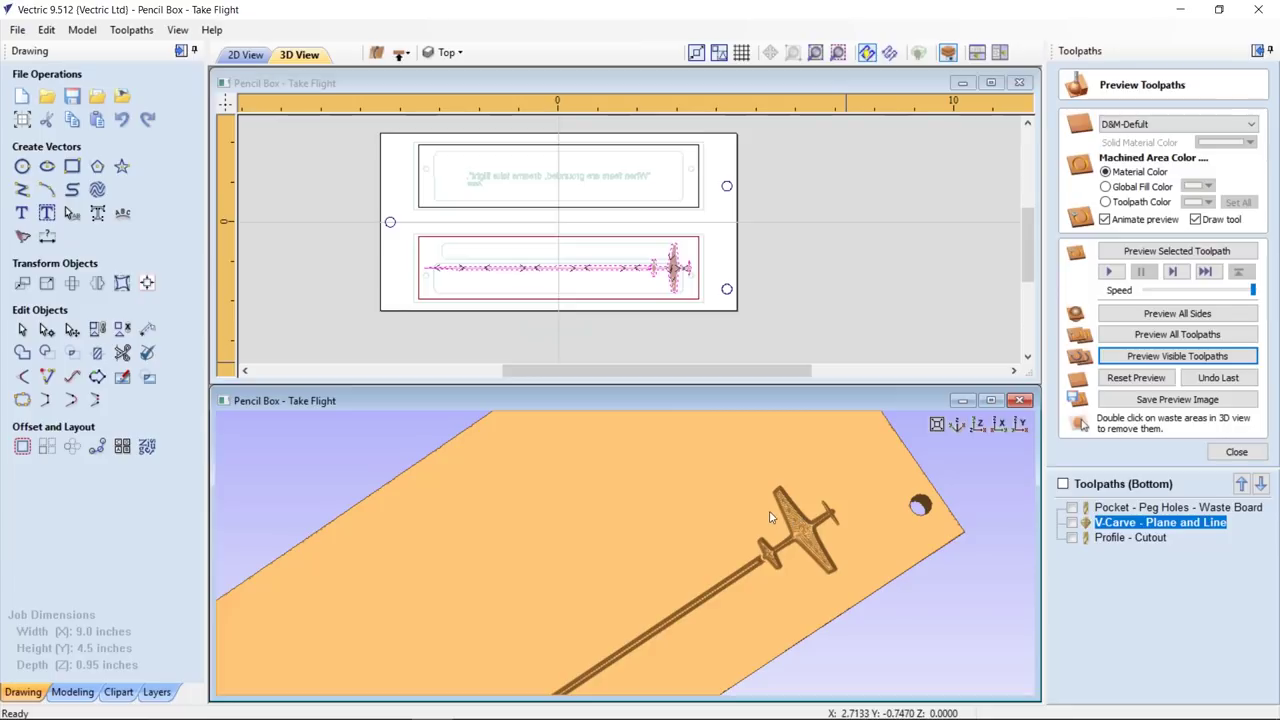
scroll(715, 517, down, 2)
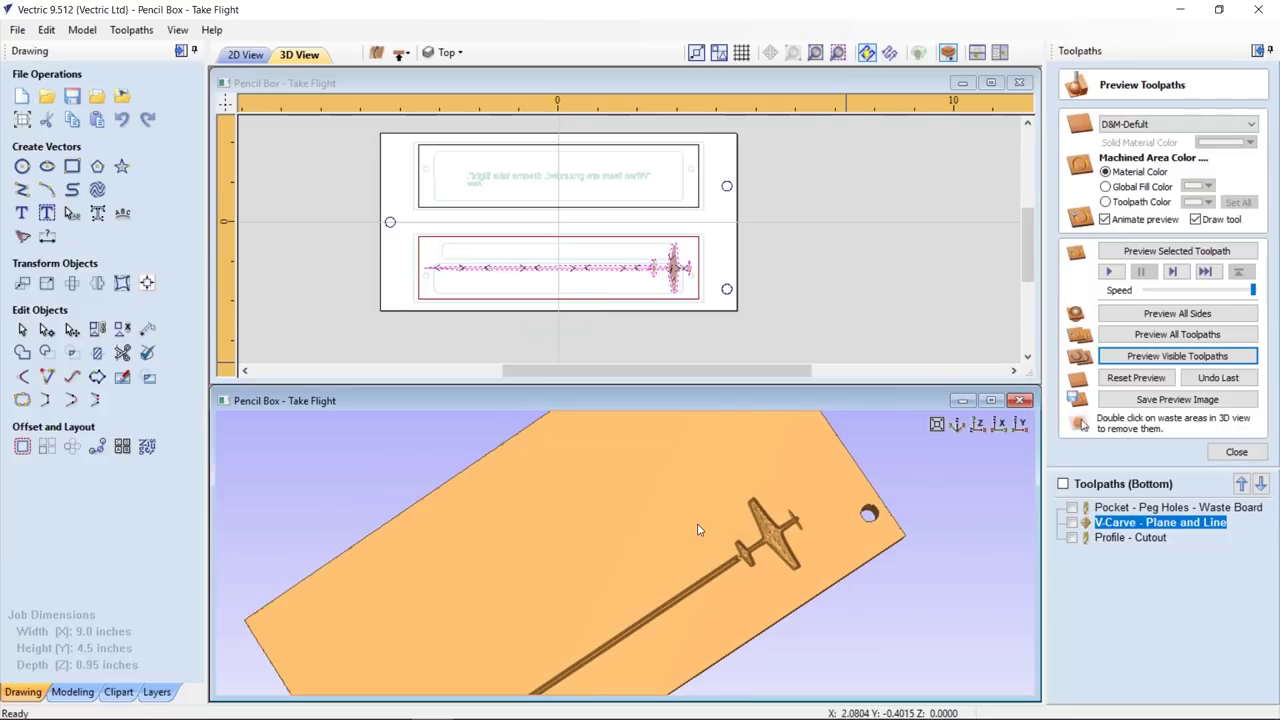
Simulate the Profile - Cutout toolpath and inspect the cut-out box halves and their tabs in a maximized 3D view
click(1072, 538)
click(1136, 360)
drag(720, 496, 675, 552)
drag(573, 604, 690, 540)
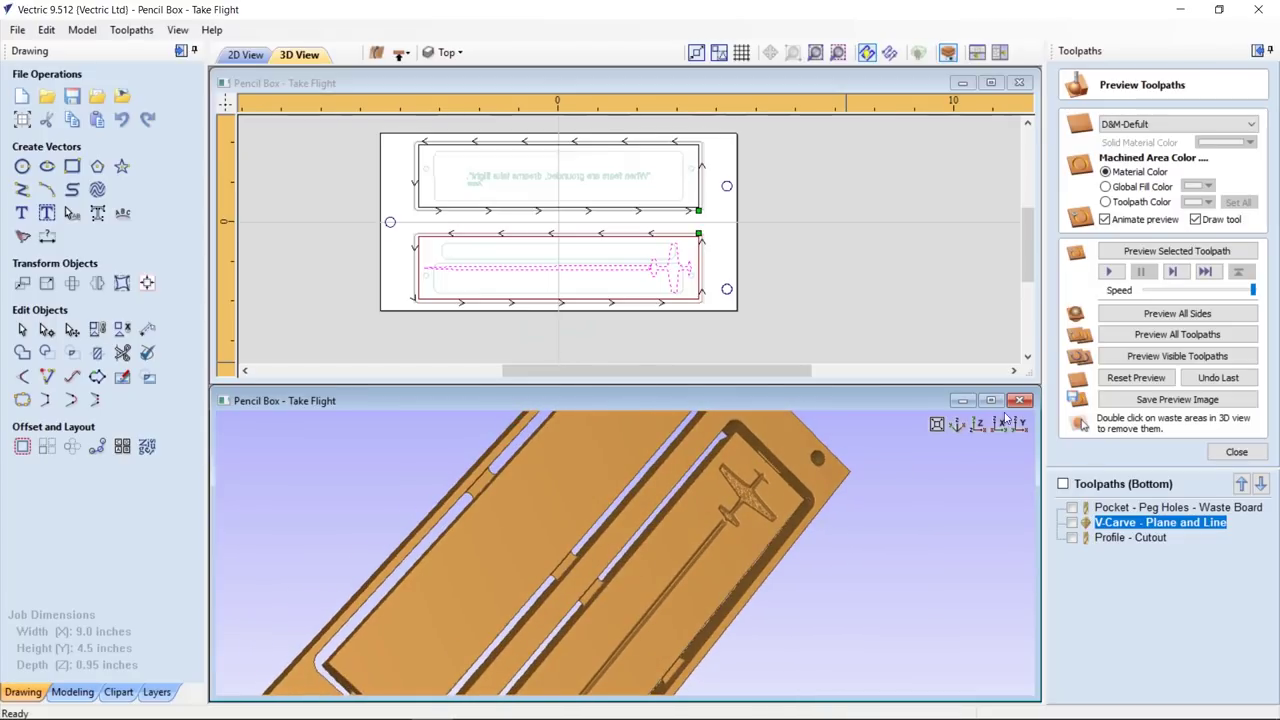
click(990, 400)
mouse_move(638, 472)
mouse_down()
mouse_move(684, 388)
mouse_move(643, 397)
mouse_move(649, 551)
mouse_move(697, 437)
mouse_move(768, 404)
mouse_move(640, 433)
mouse_move(587, 469)
mouse_move(623, 472)
mouse_move(609, 478)
mouse_up()
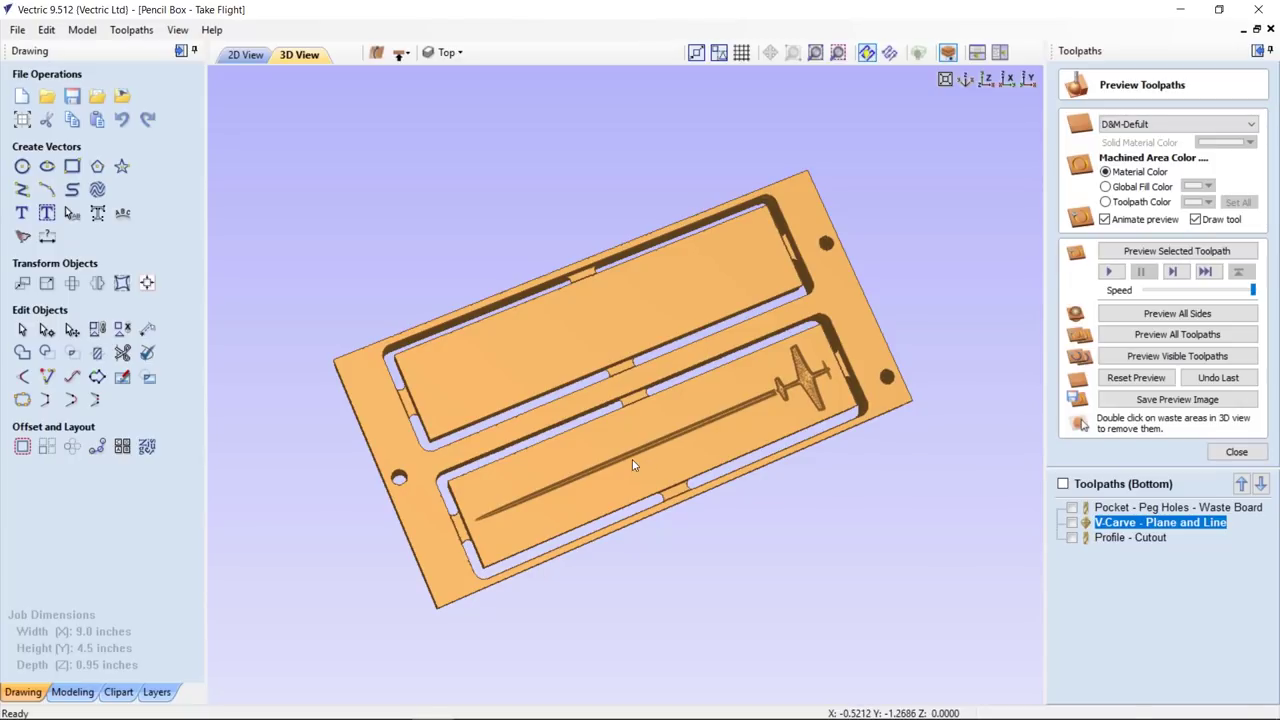
mouse_move(645, 430)
mouse_down()
mouse_move(649, 240)
mouse_move(645, 355)
mouse_move(597, 420)
mouse_move(654, 437)
mouse_up()
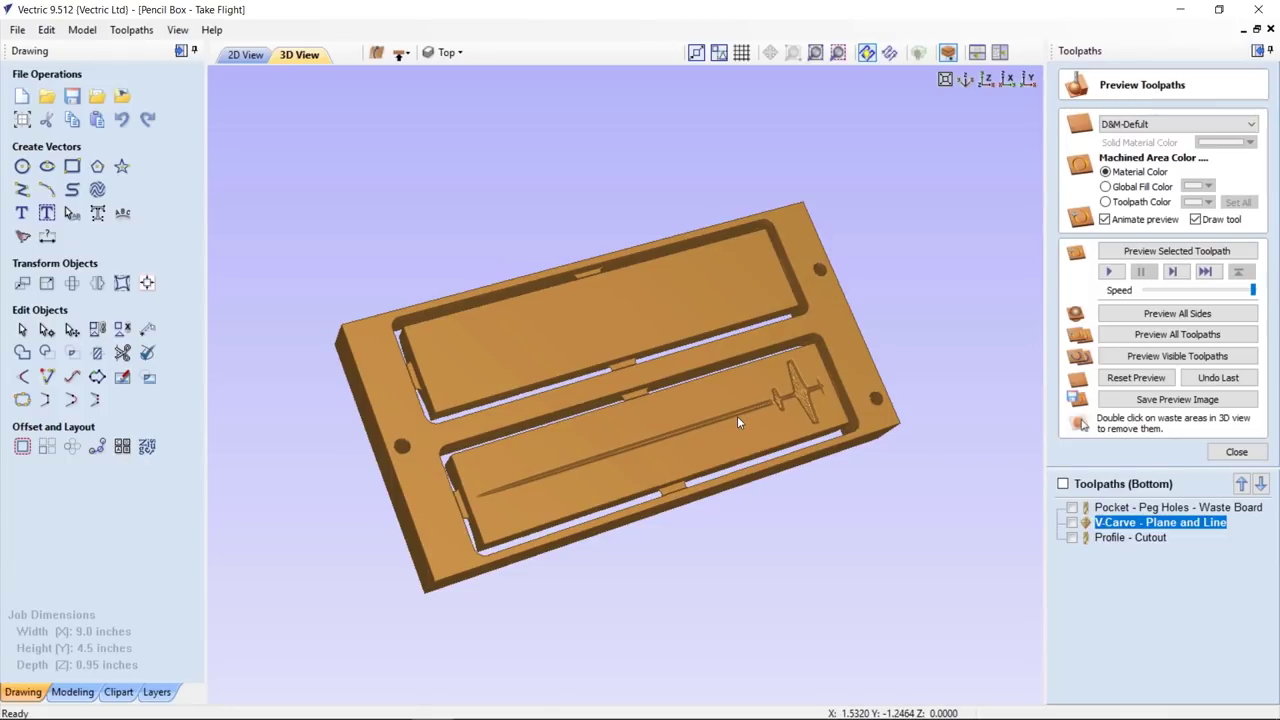
drag(644, 443, 642, 443)
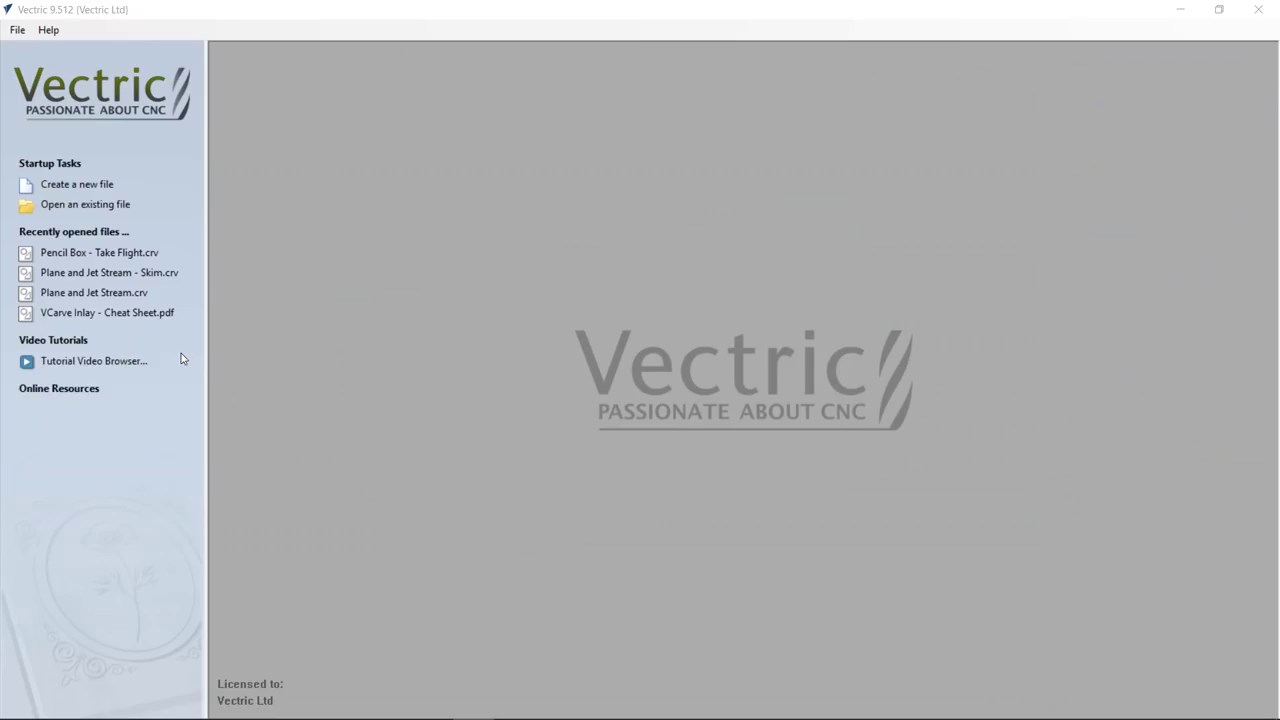
Open Plane and Jet Stream.crv, dismiss its notes and keep its toolpath list docked on screen
click(106, 294)
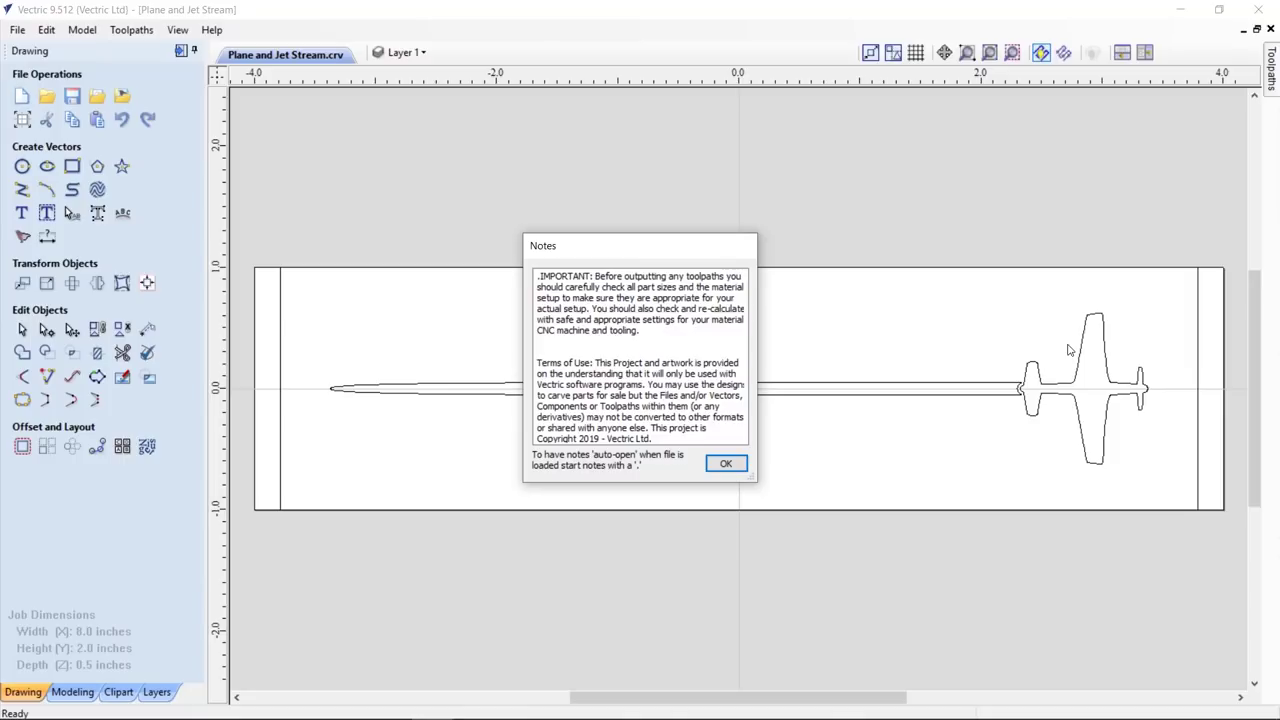
click(732, 465)
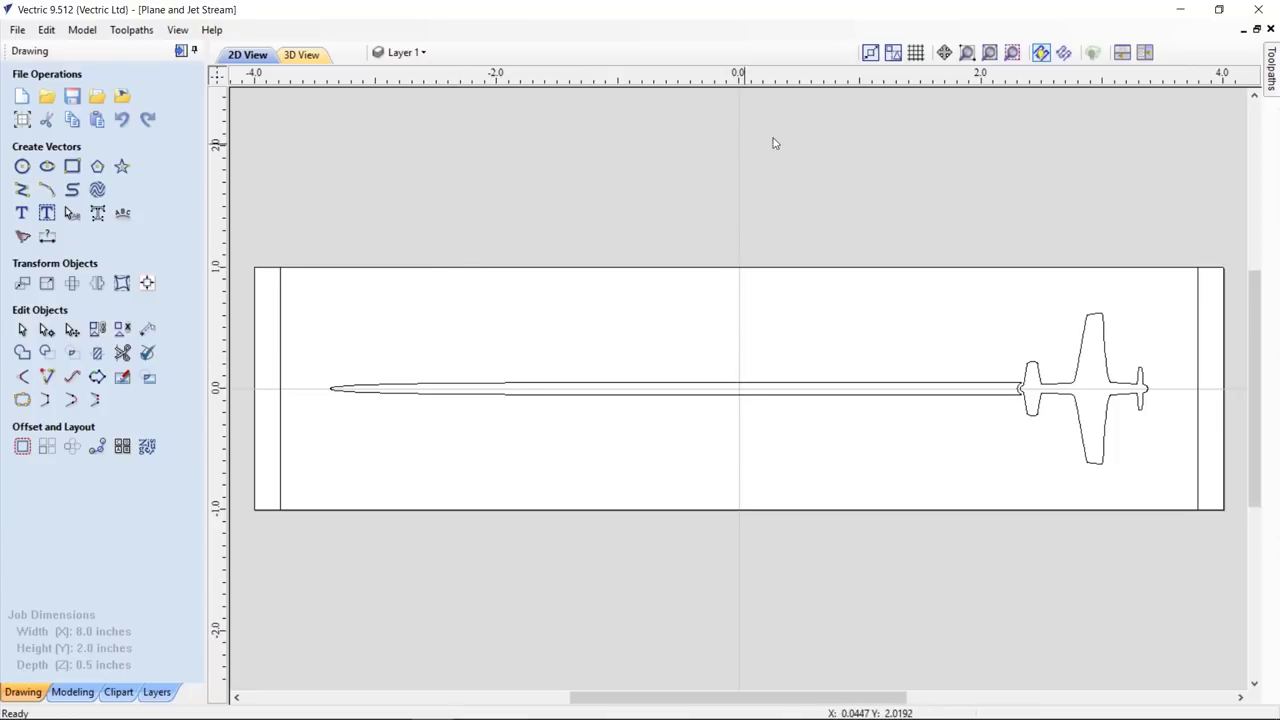
mouse_move(1273, 72)
click(1252, 50)
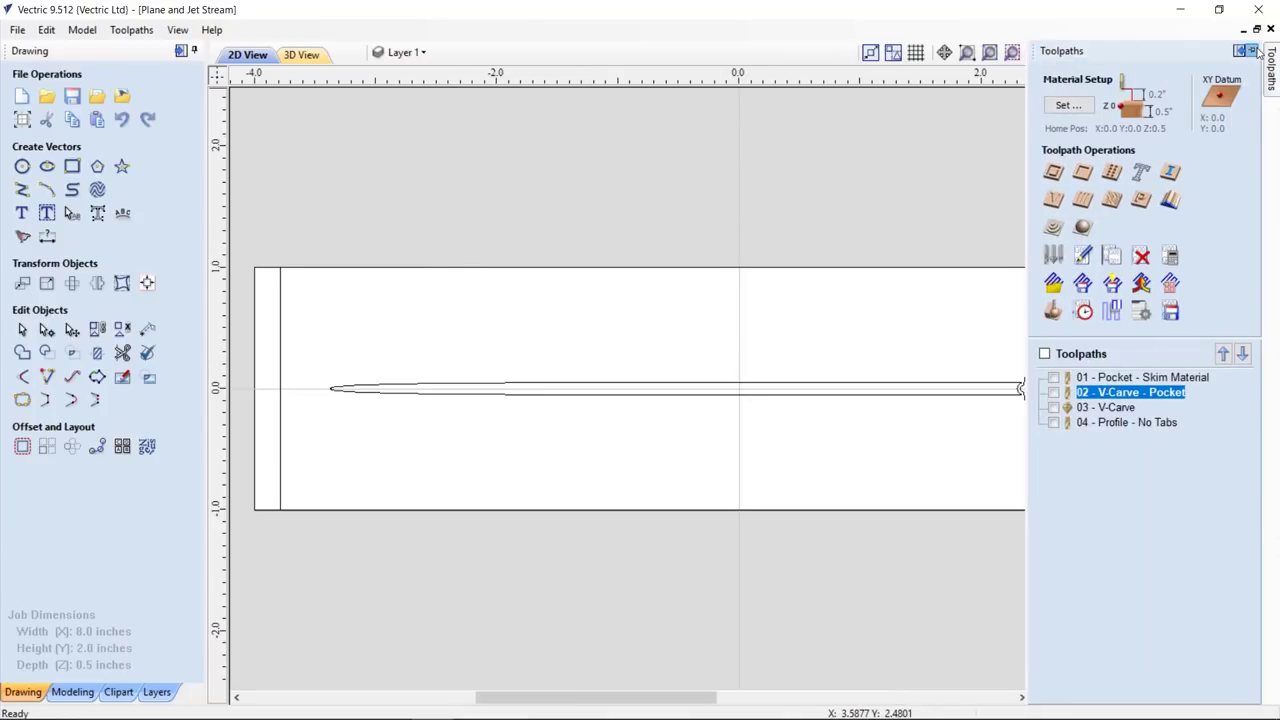
Show the inlay file's 2D and 3D views together, orbit the stock and open the toolpath preview
click(966, 52)
drag(814, 470, 790, 489)
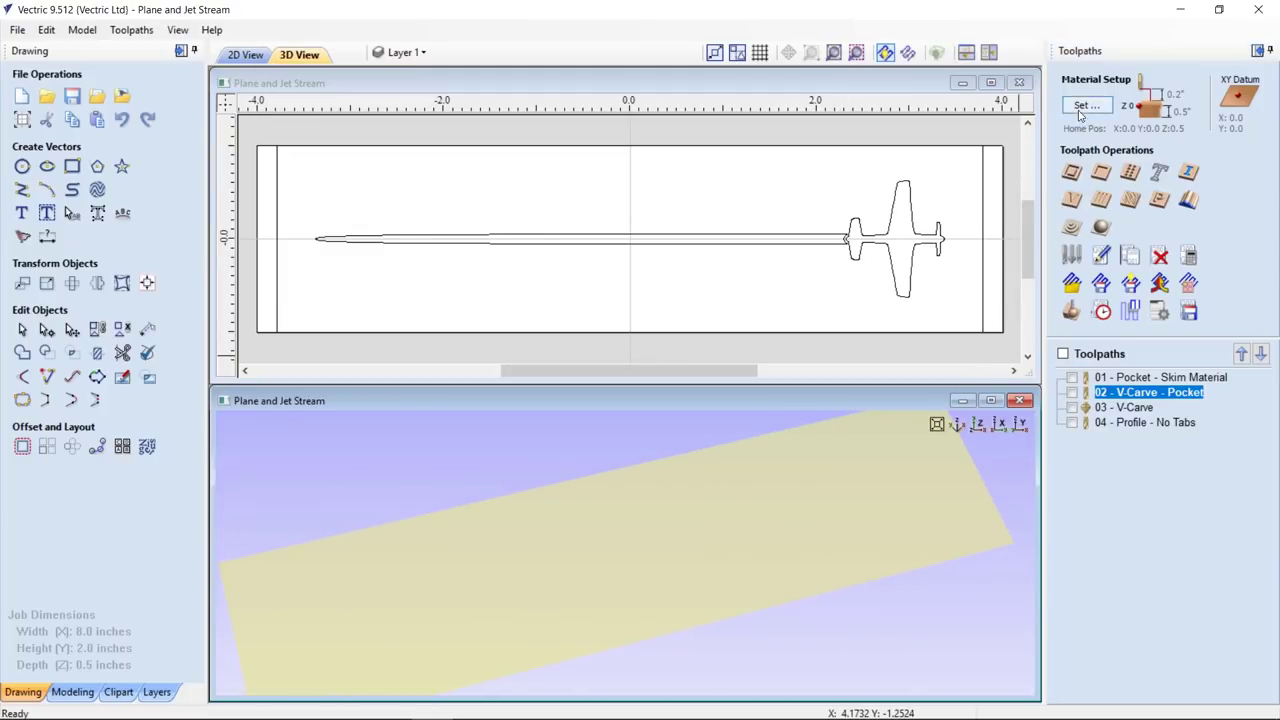
click(1071, 311)
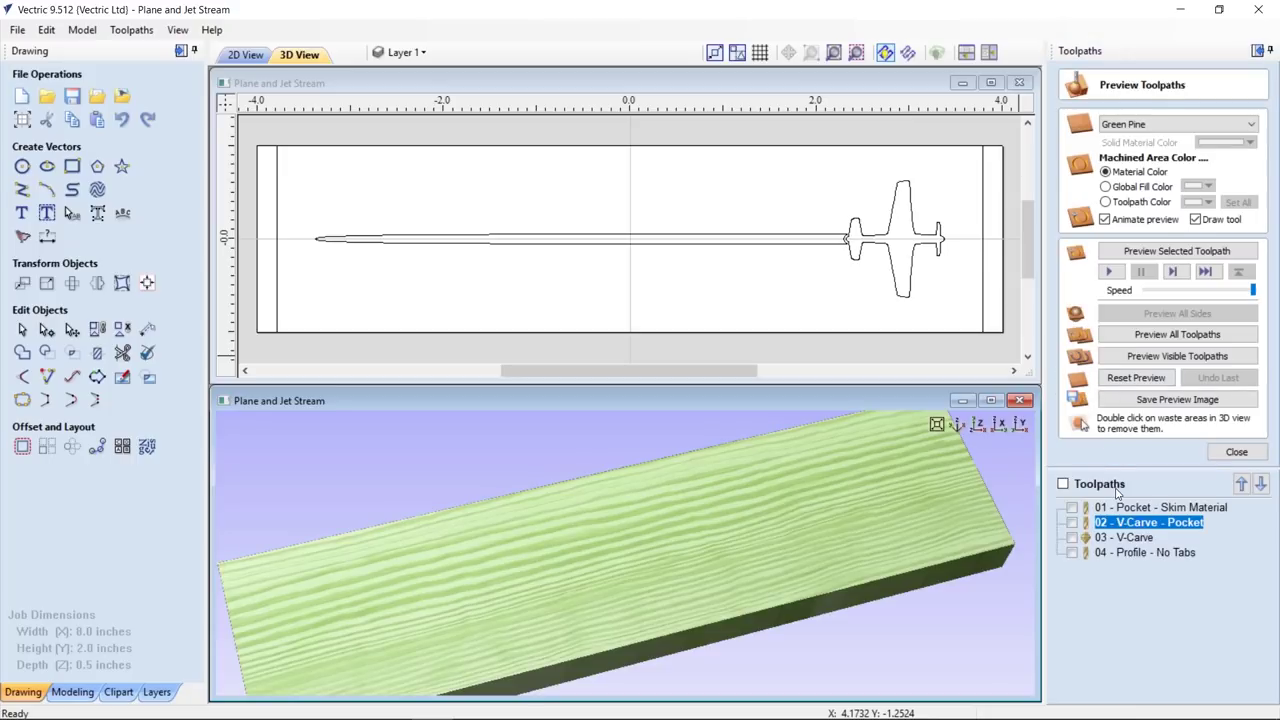